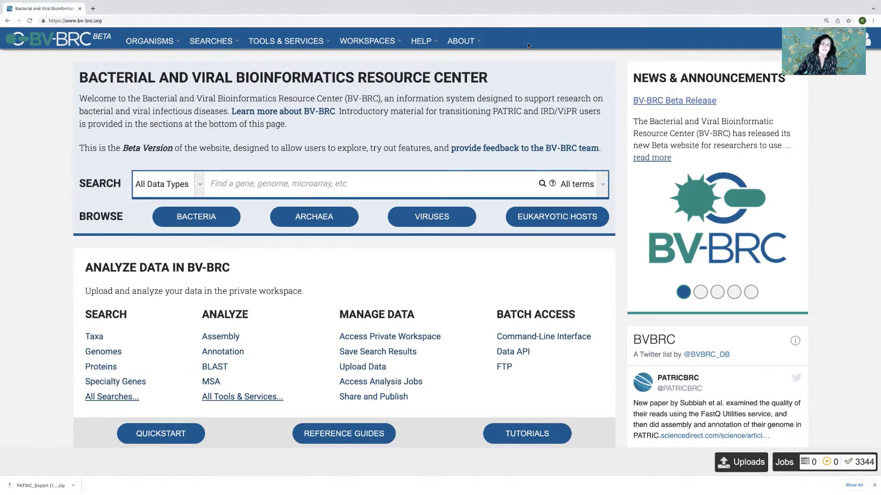
Open the WORKSPACES menu in the BV-BRC top navigation bar
click(375, 42)
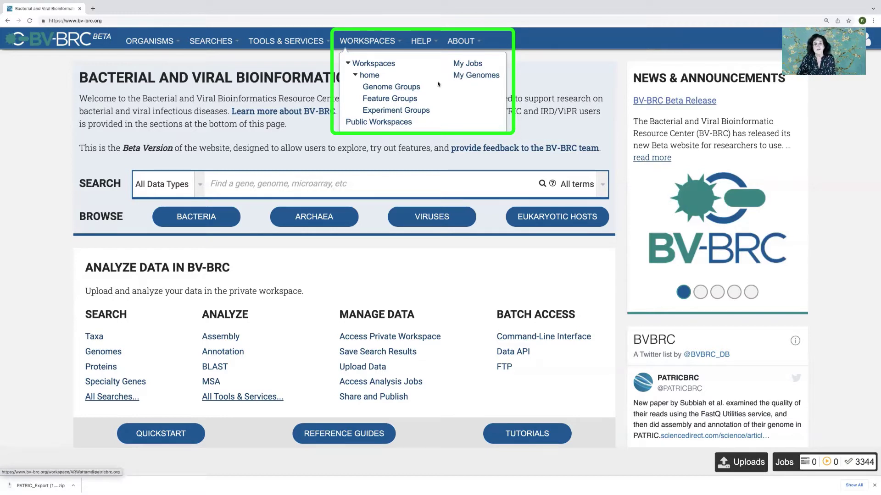
Go to the home workspace and open its 04June2020 Demo folder
click(369, 75)
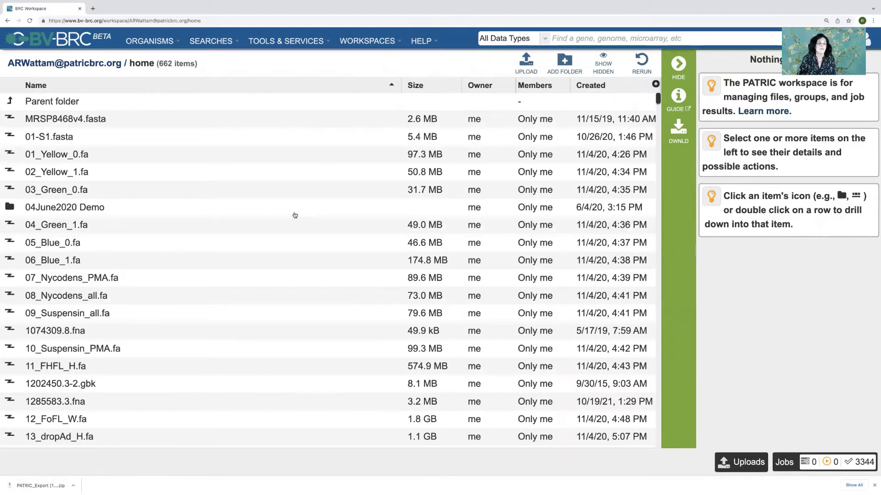
scroll(295, 215, down, 4)
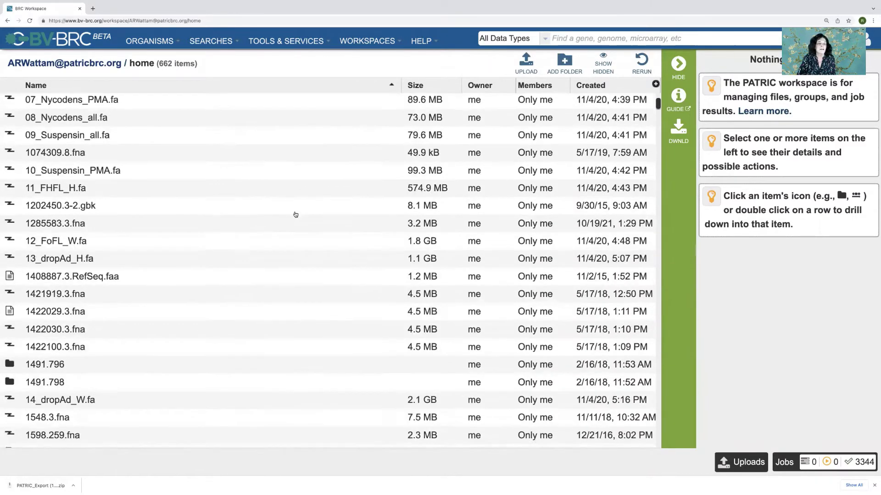
scroll(296, 215, down, 1)
scroll(296, 213, down, 2)
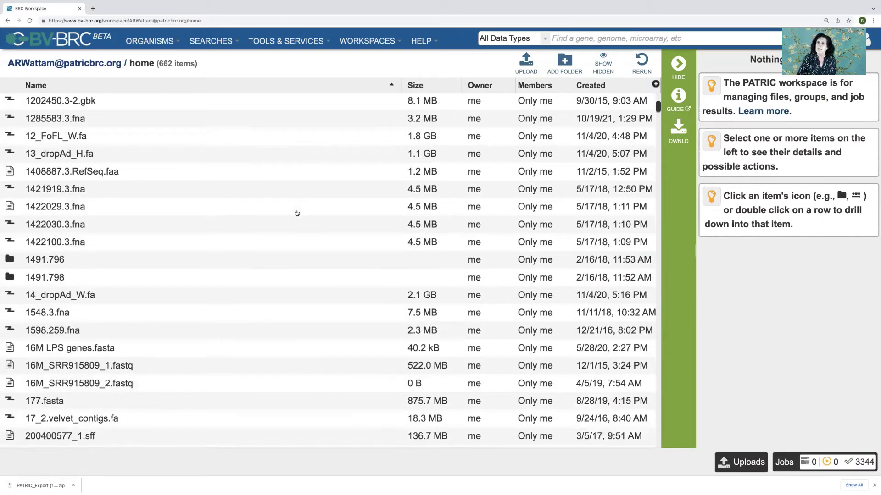
scroll(296, 212, up, 7)
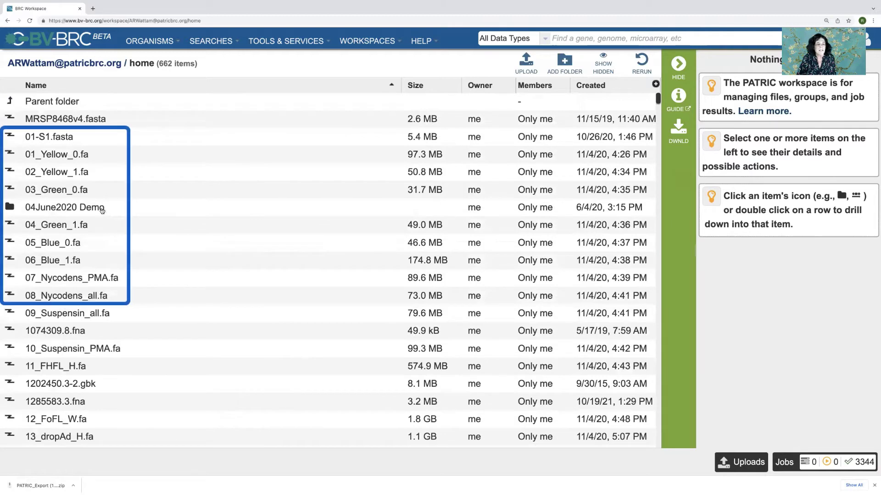
click(11, 209)
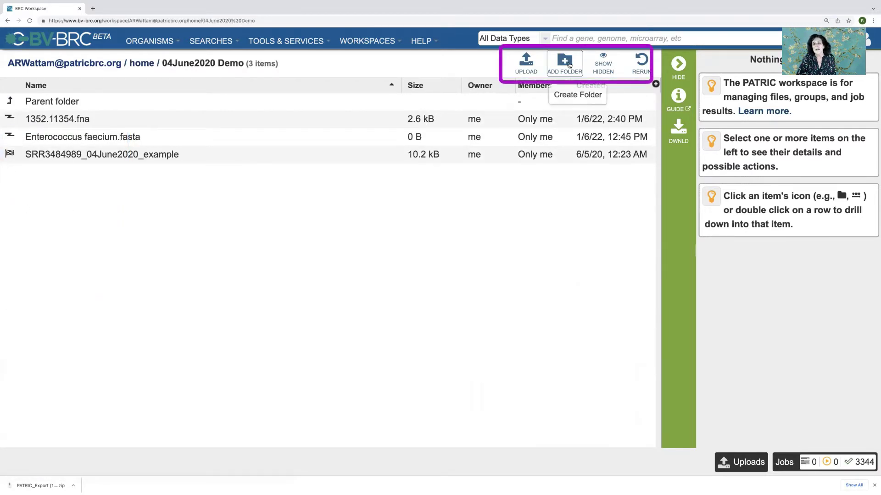
click(569, 64)
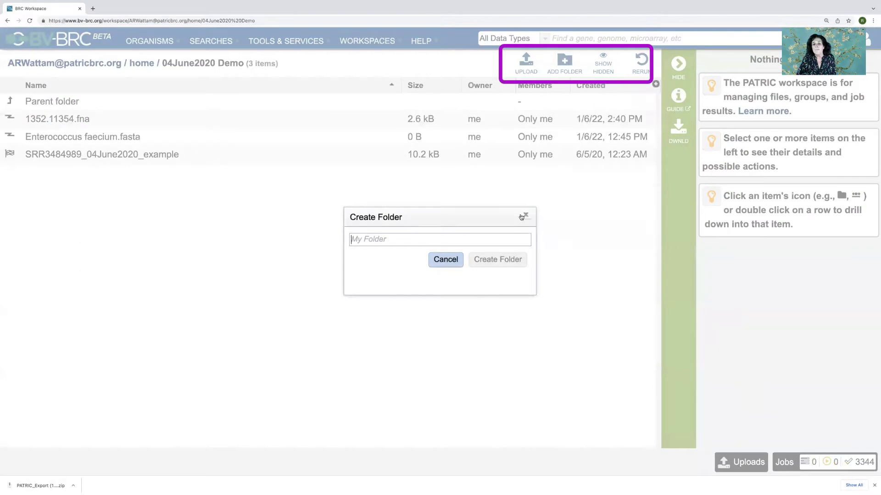
click(525, 215)
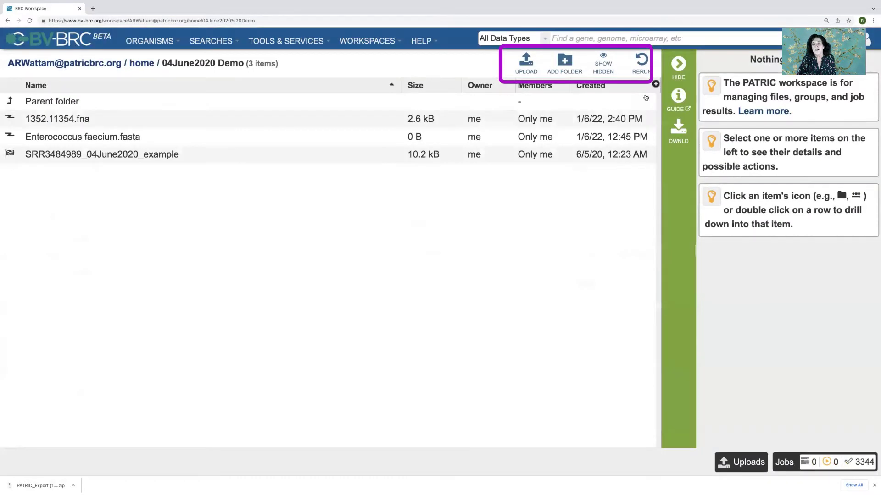
click(526, 64)
click(465, 192)
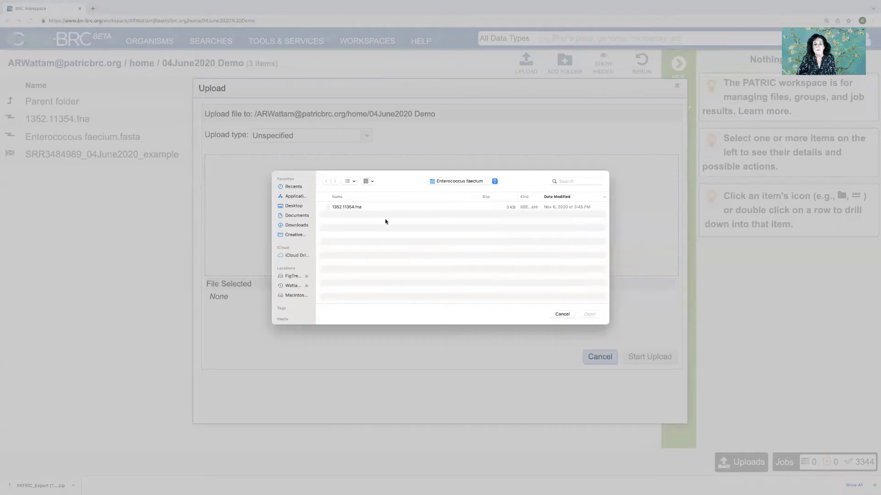
key(super+Up)
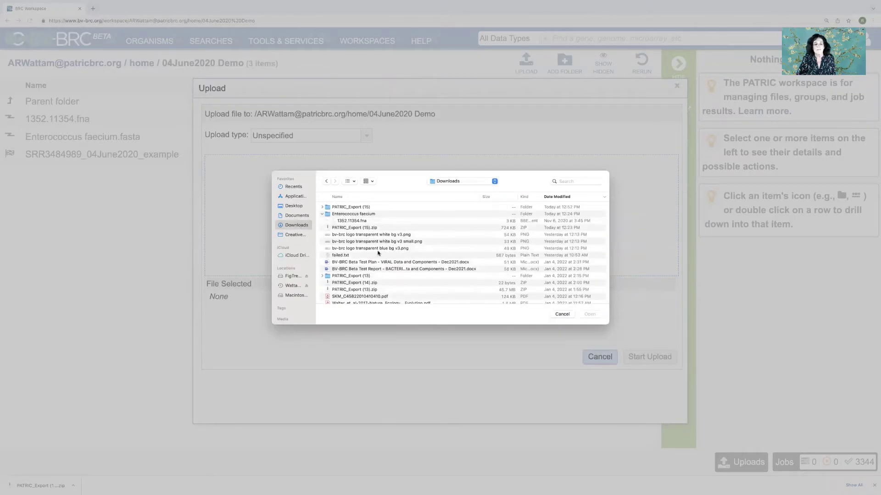
click(376, 248)
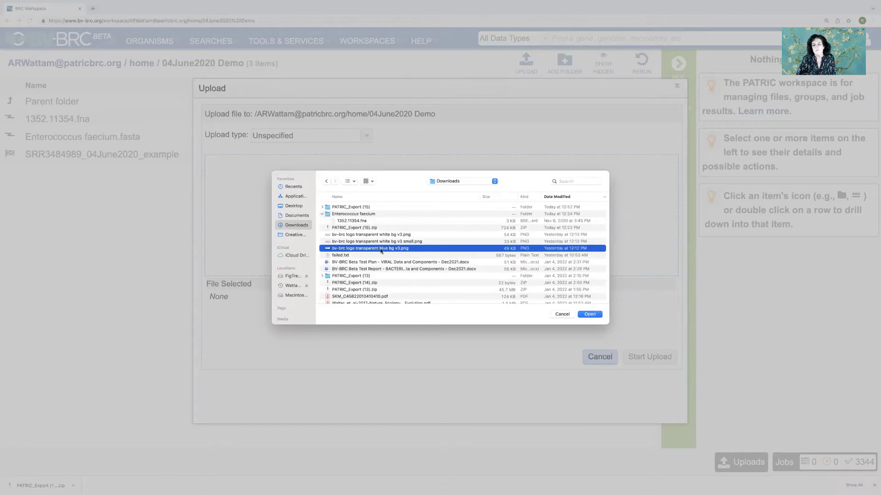
click(563, 315)
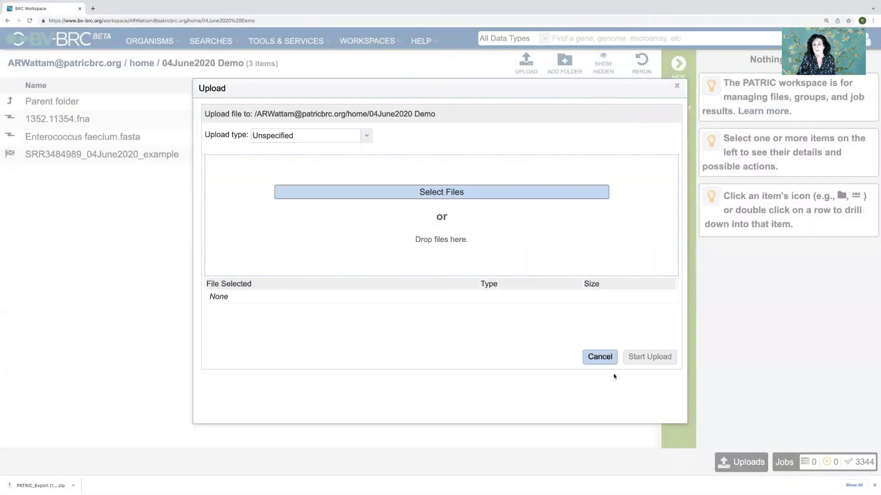
click(600, 357)
mouse_move(375, 50)
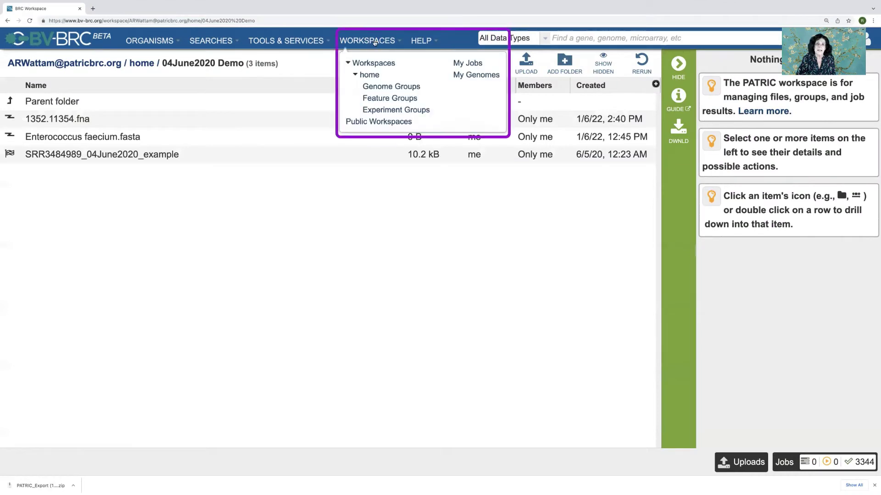
List all 106 workspaces and show the details of AndrewMadeThisToo, with its 4 members
click(373, 63)
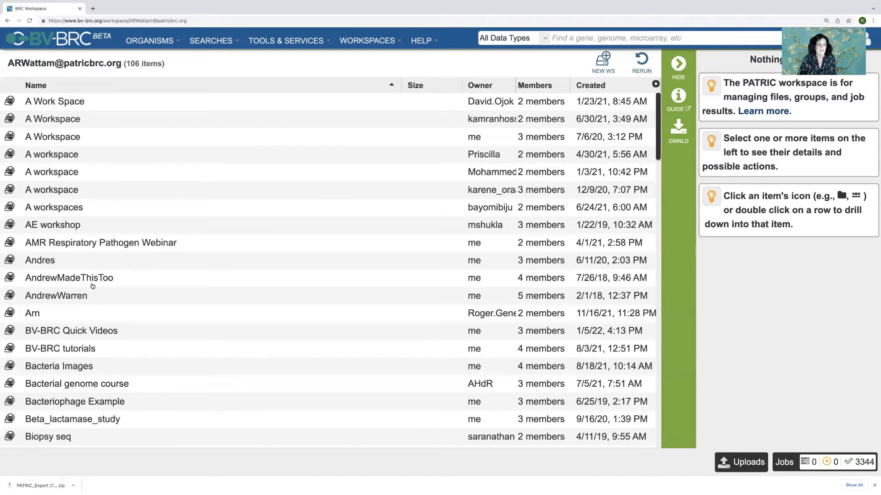
click(78, 280)
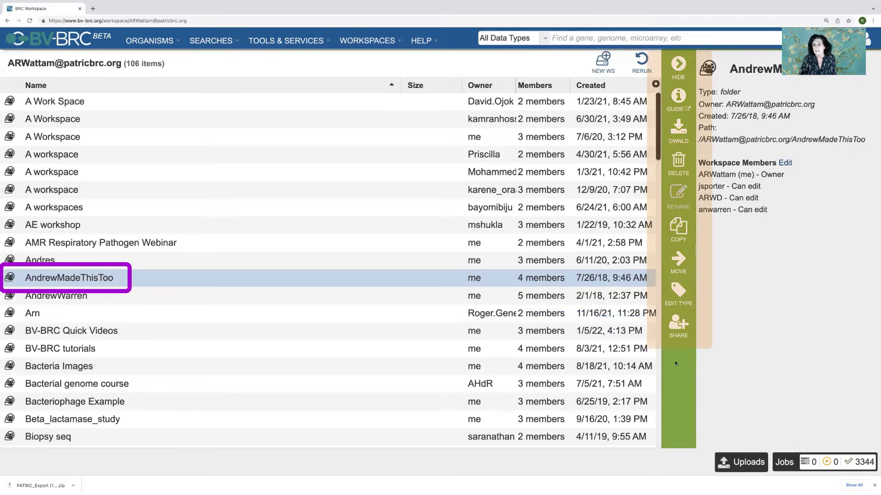
click(679, 330)
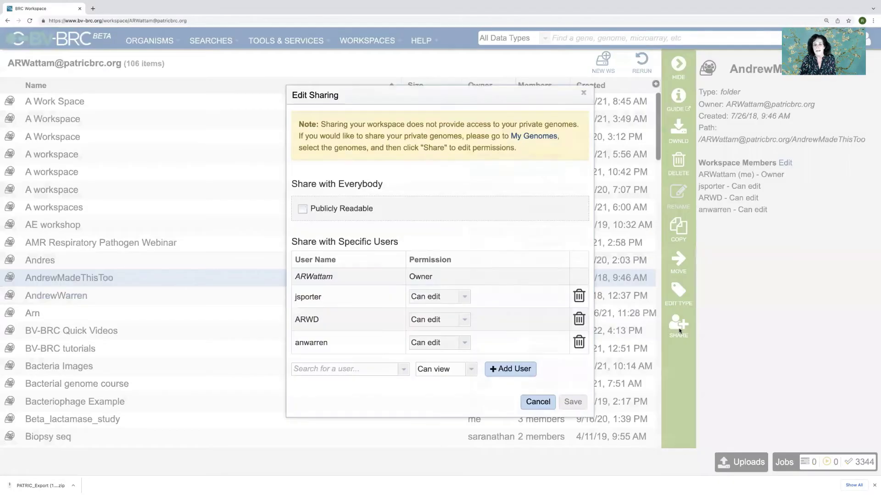
click(344, 368)
text(dickerman)
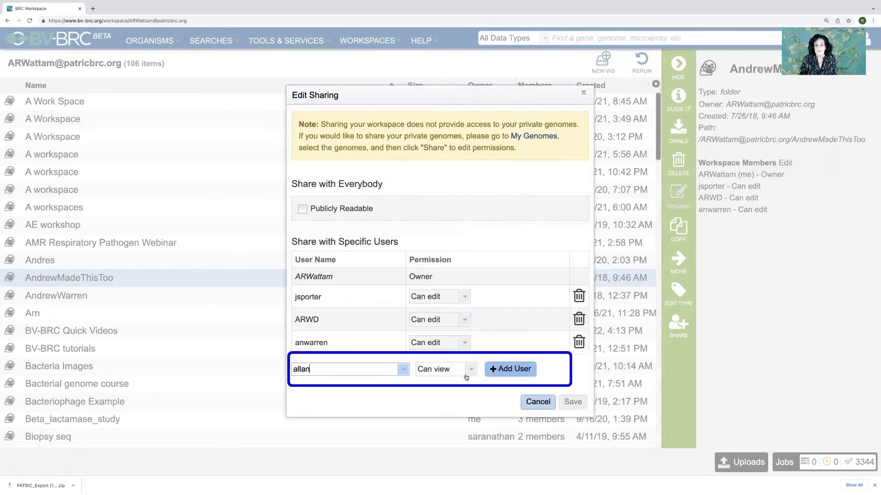
click(510, 369)
click(574, 425)
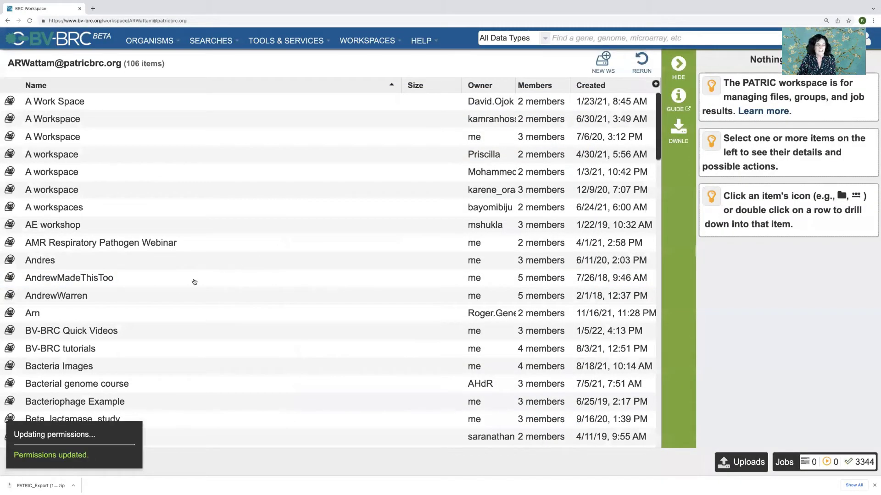
click(174, 284)
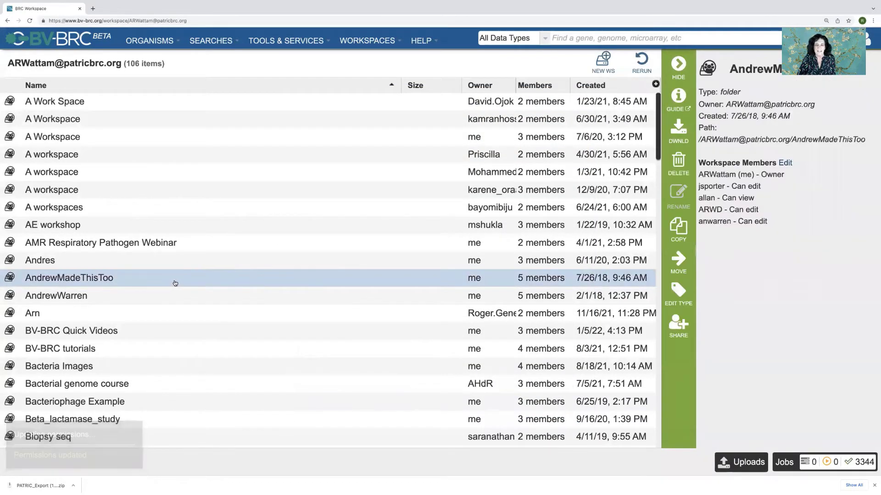
click(677, 324)
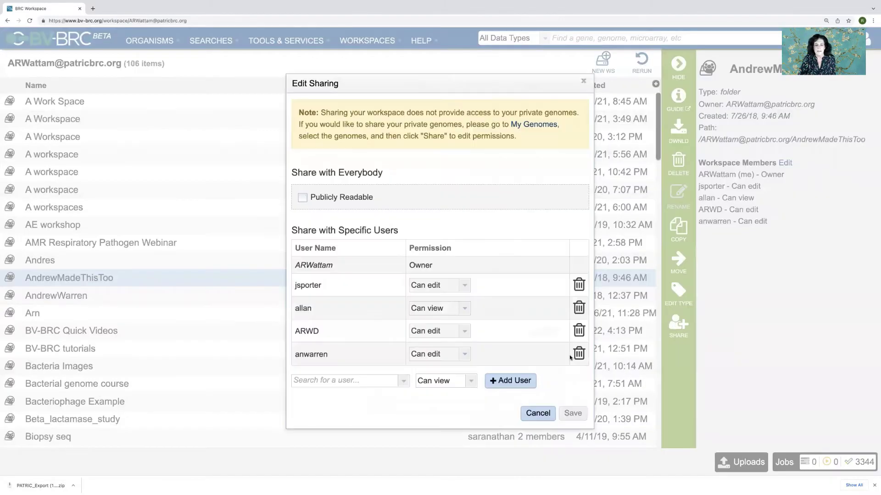
click(579, 307)
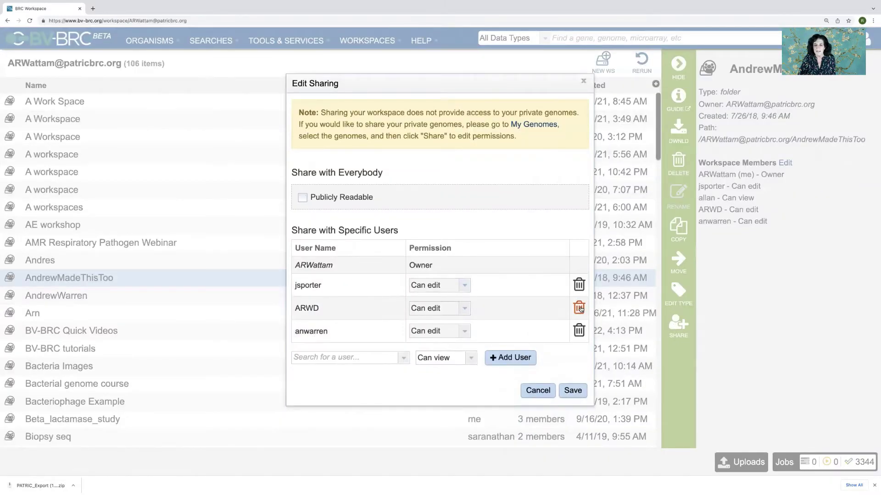
click(575, 391)
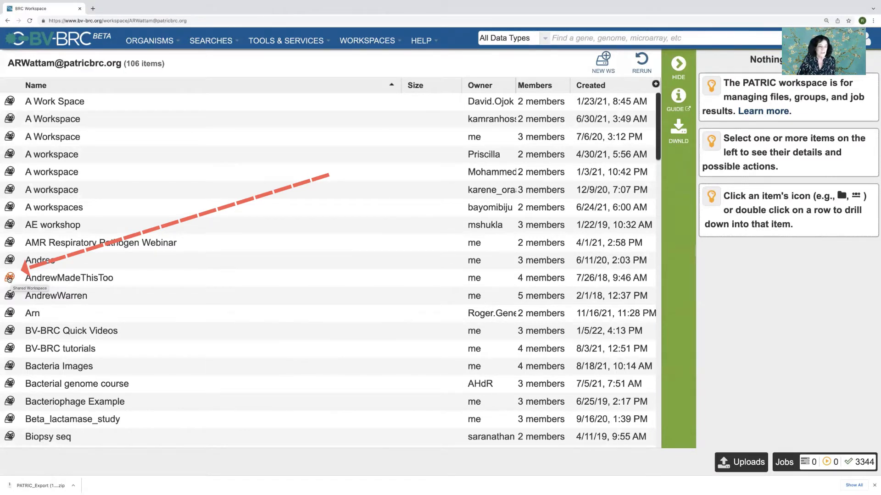
click(9, 279)
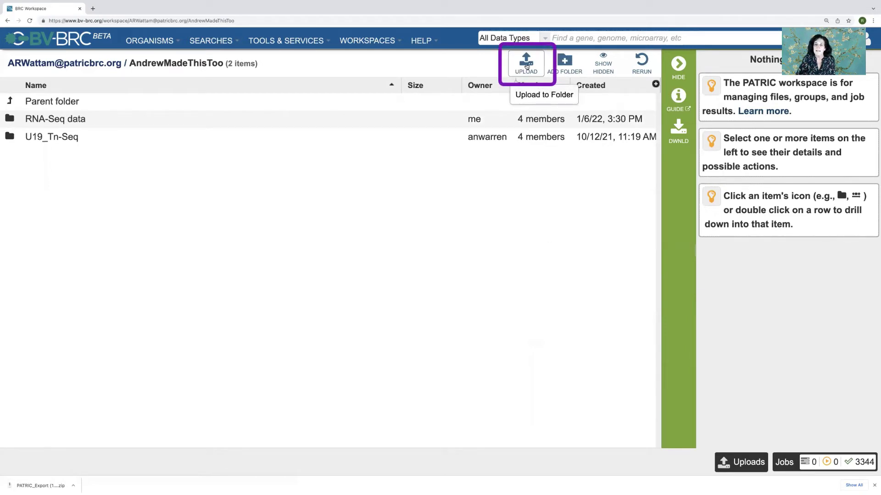
click(527, 67)
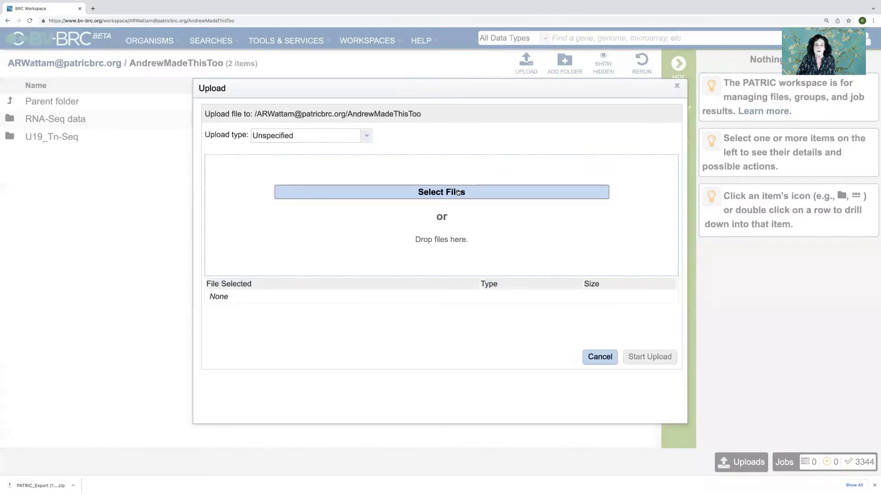
click(458, 192)
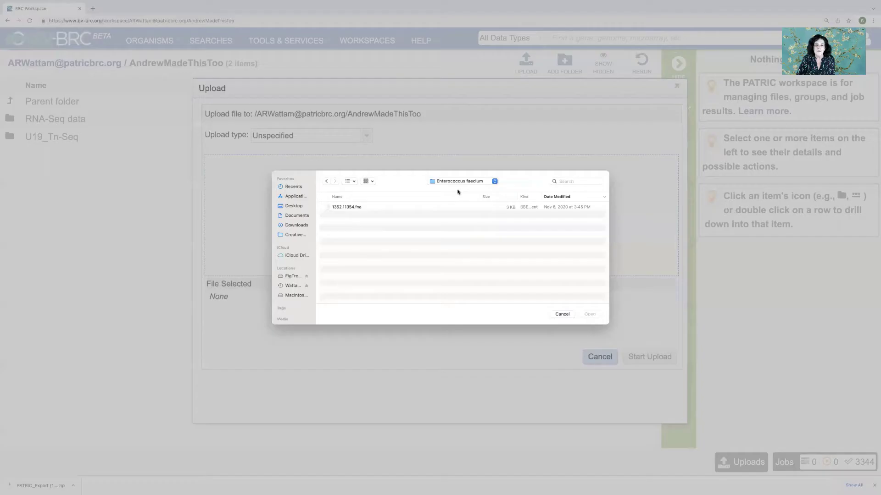
click(373, 208)
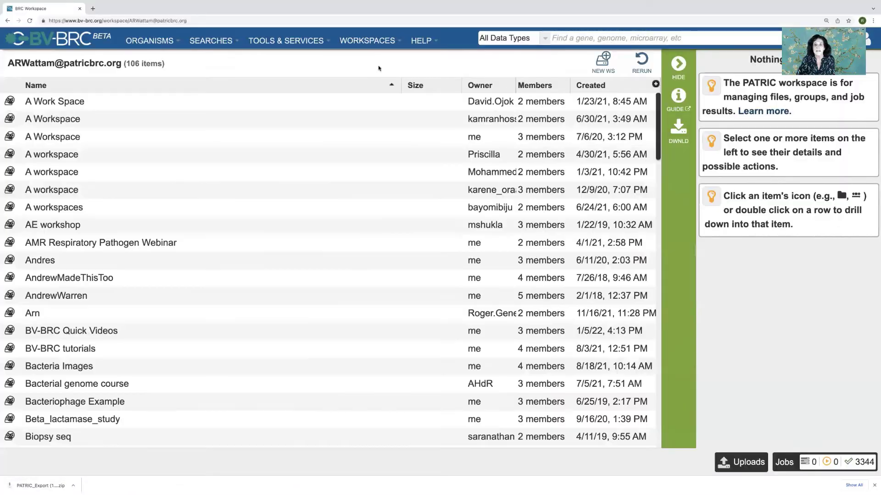
Create a new private workspace named 'AAAAAA Workspace'
click(601, 66)
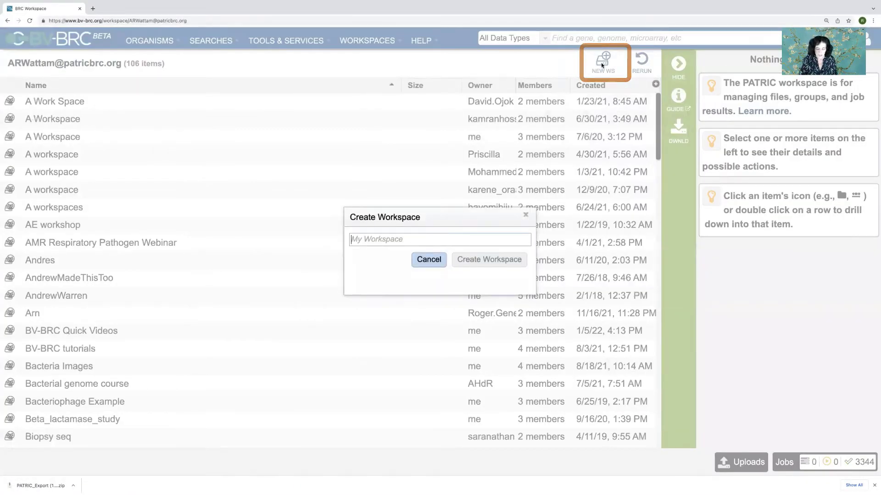
text(AAAAAA)
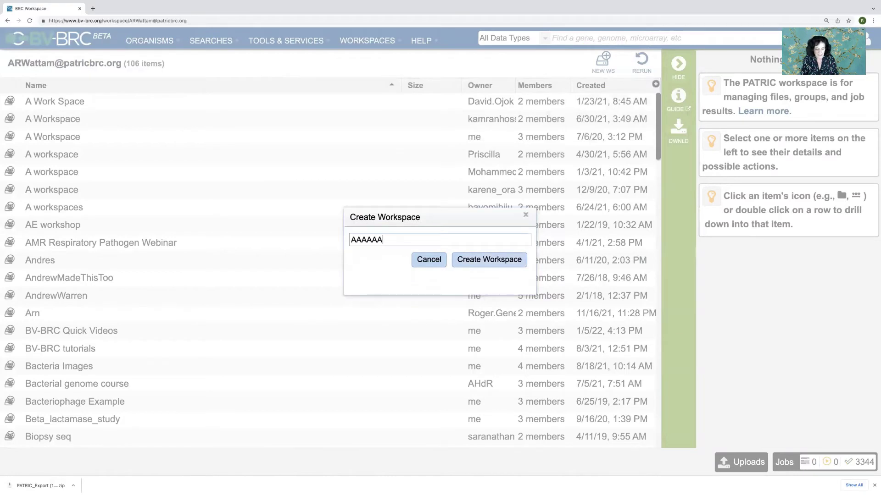
text( Workspace)
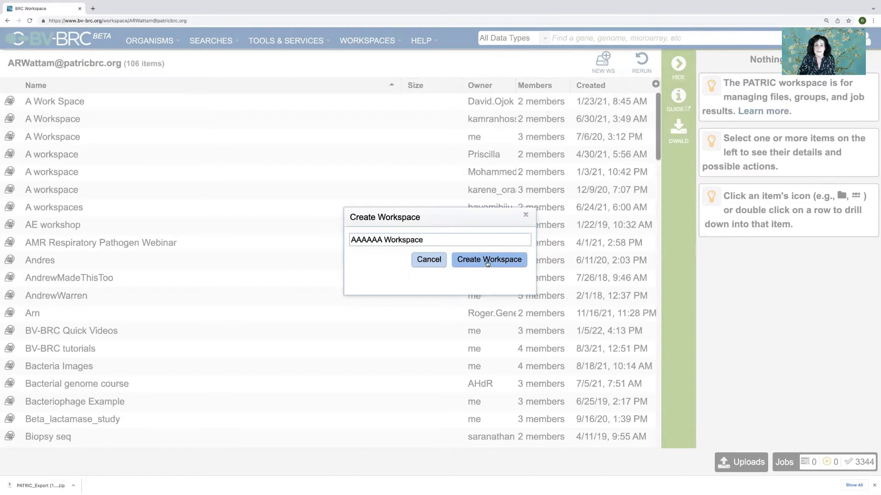
click(488, 263)
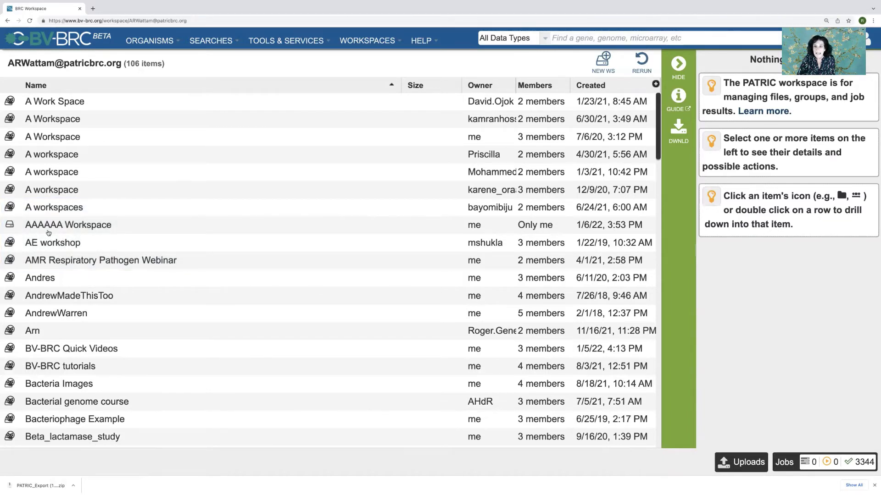
Share AAAAAA Workspace with a second user at Can edit permission and save
click(67, 229)
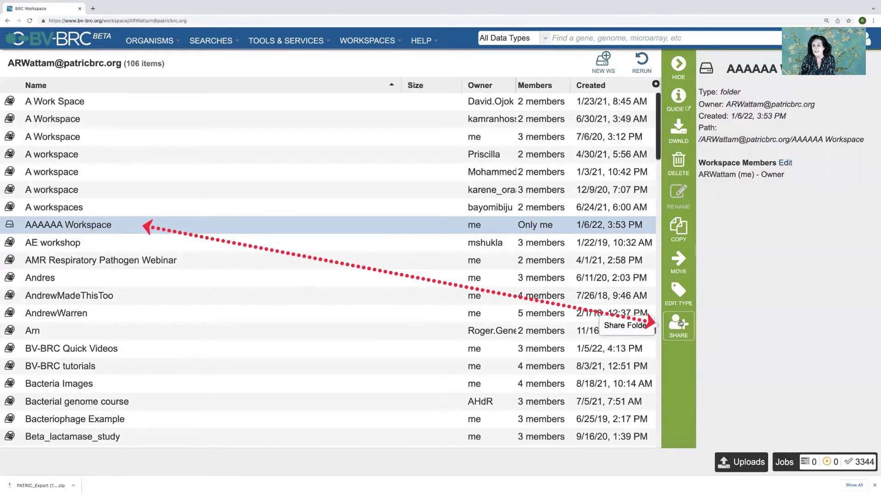
click(687, 320)
click(321, 333)
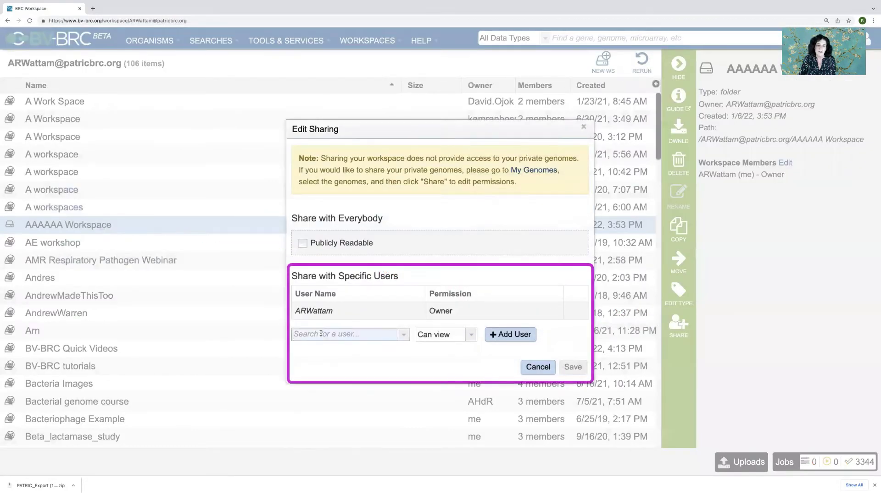
text(ARWD)
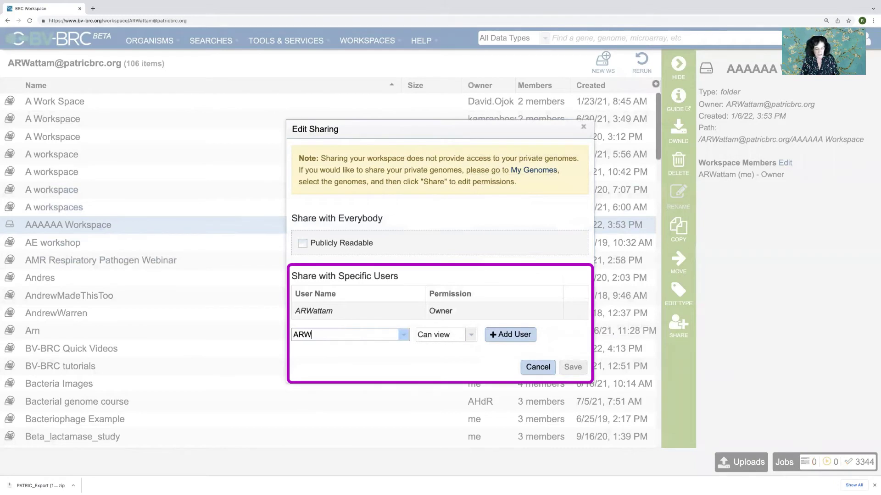
click(314, 348)
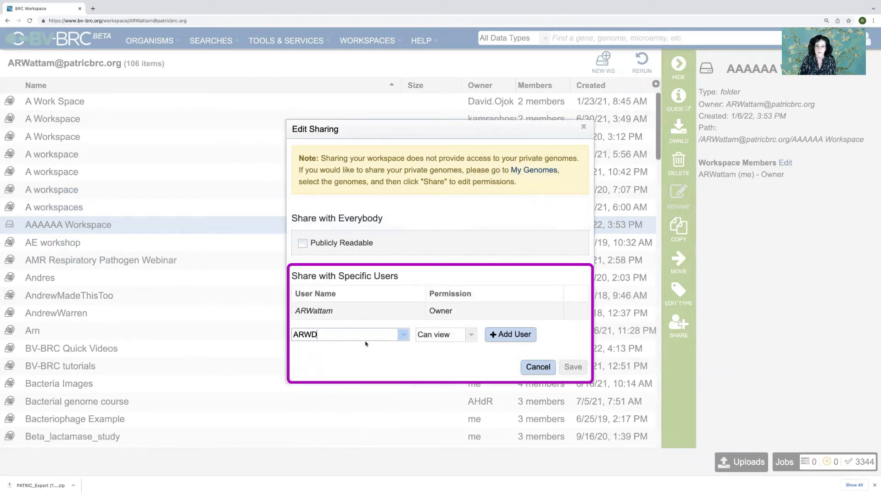
click(472, 336)
click(451, 362)
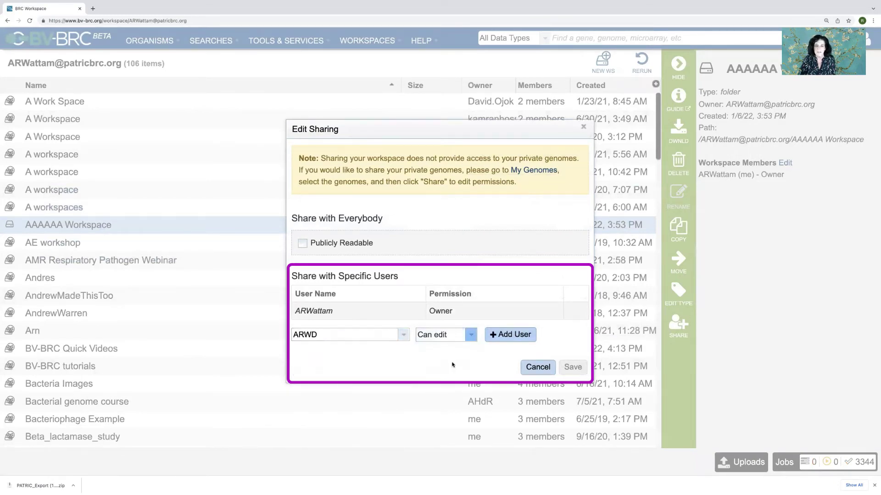
click(515, 335)
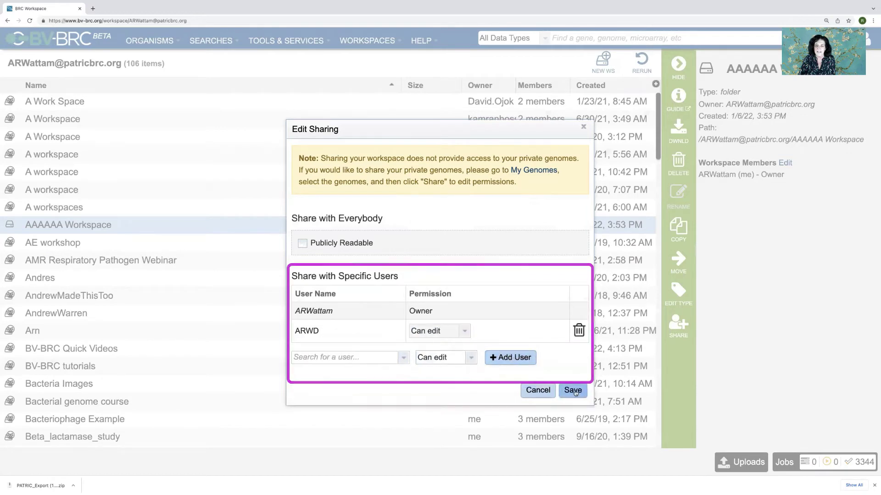
click(573, 391)
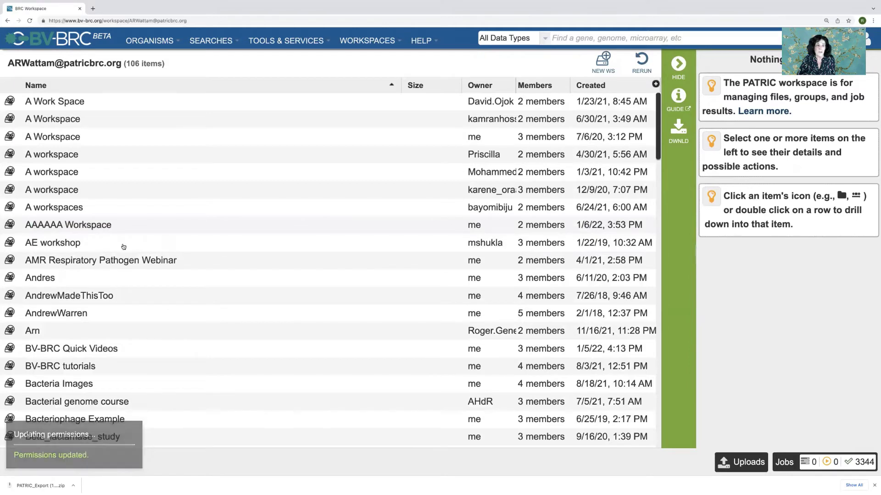
Create a 'Great data' folder in AAAAAA Workspace, then browse the home folder's file list
click(12, 225)
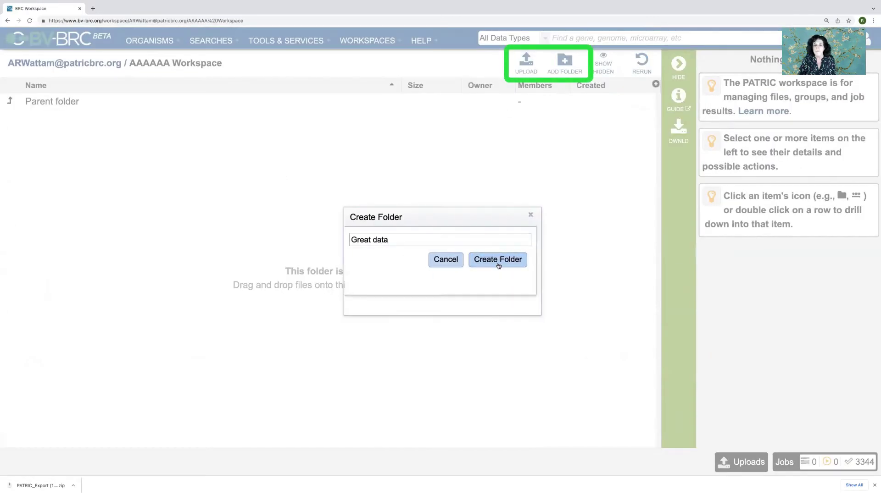
click(498, 260)
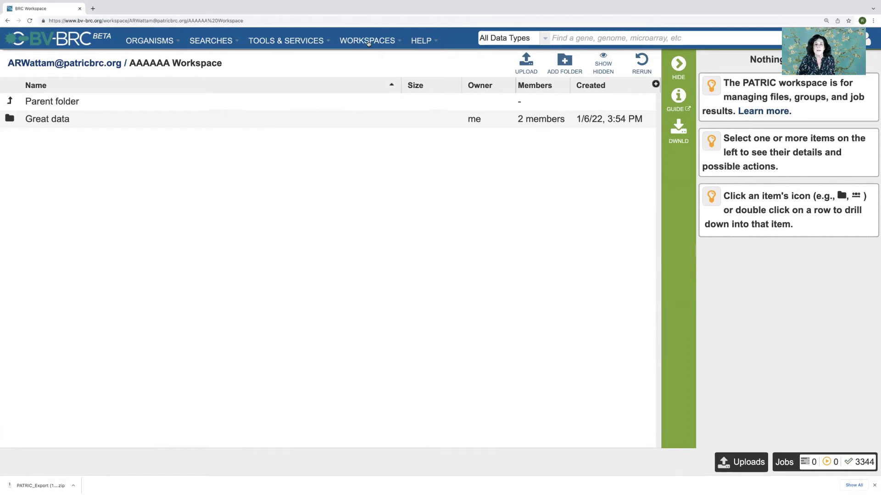
click(368, 41)
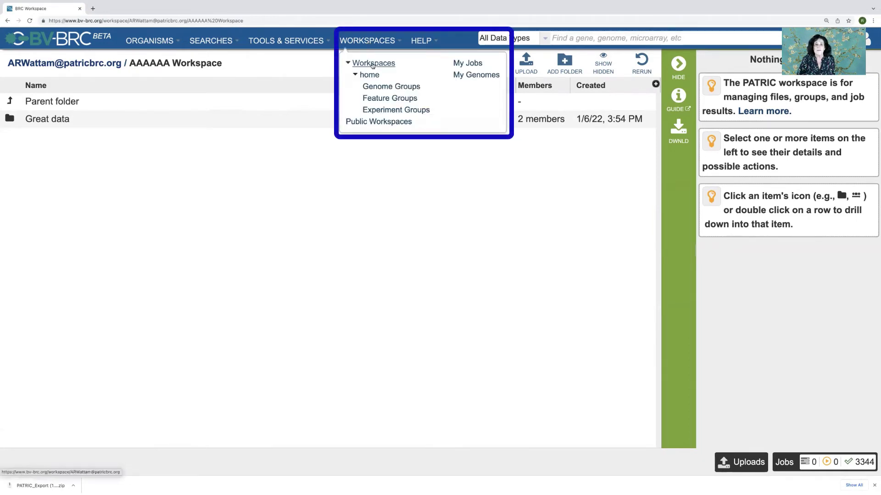
click(362, 78)
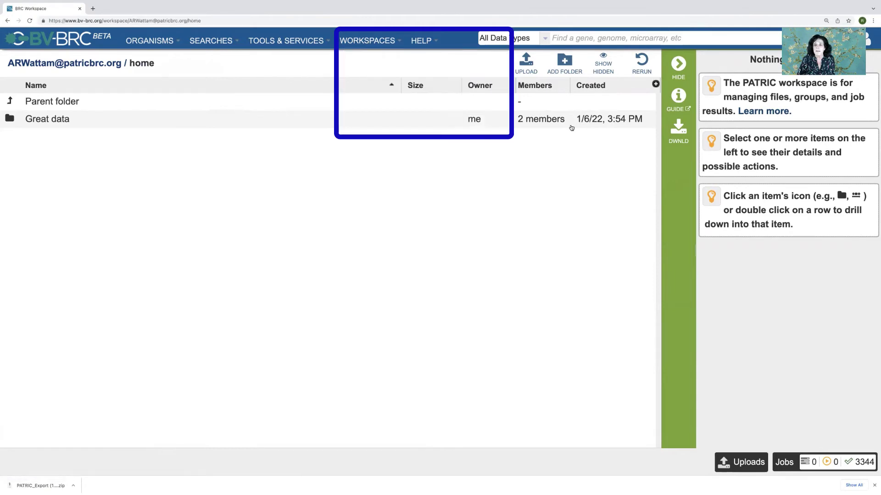
mouse_move(658, 100)
mouse_down()
mouse_move(659, 284)
mouse_move(654, 349)
mouse_move(644, 339)
mouse_move(644, 392)
mouse_up()
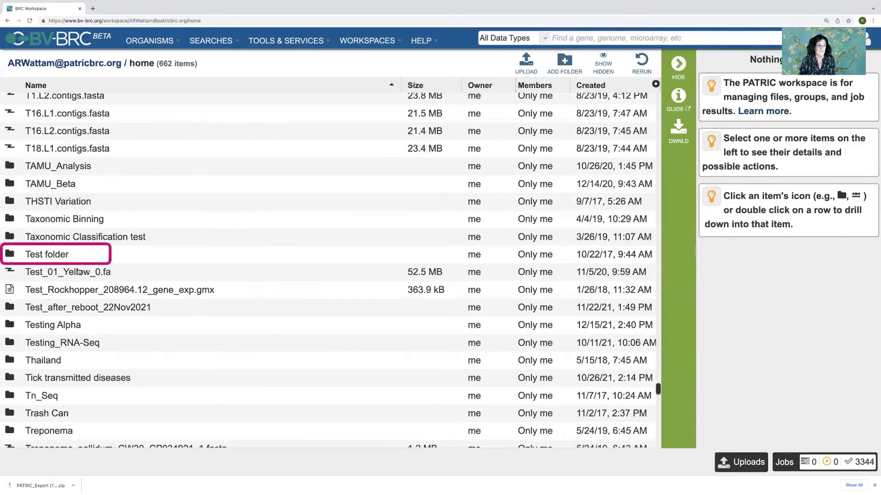
Open the Test folder, sort by Created newest first, and select Enterococcus faecium test
double_click(47, 250)
click(602, 87)
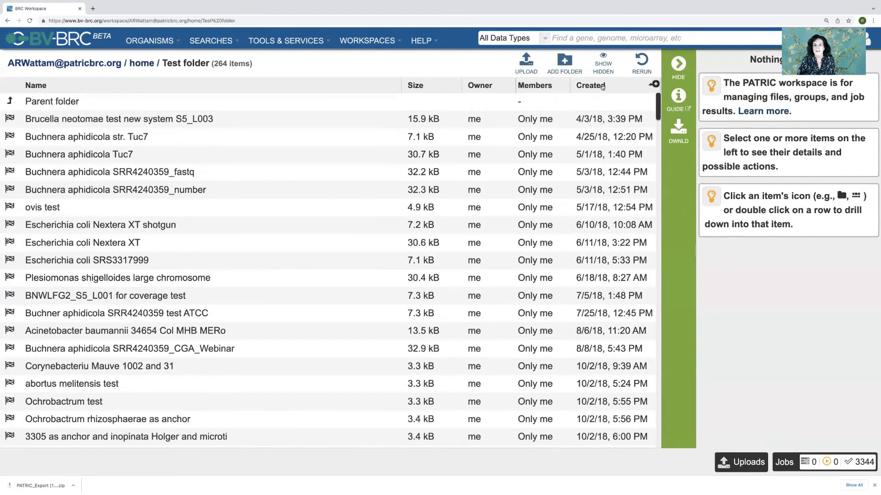
click(602, 86)
click(163, 105)
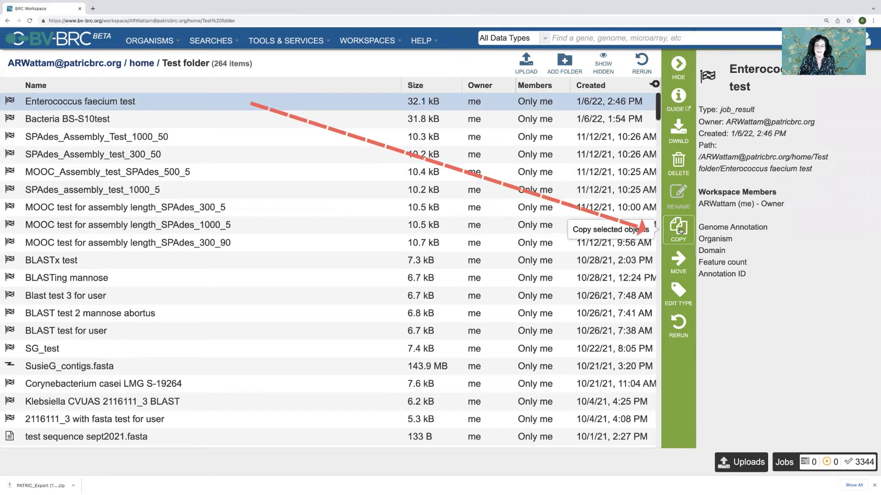
Copy the Enterococcus faecium test result, choosing AAAAAA Workspace as the destination
click(679, 227)
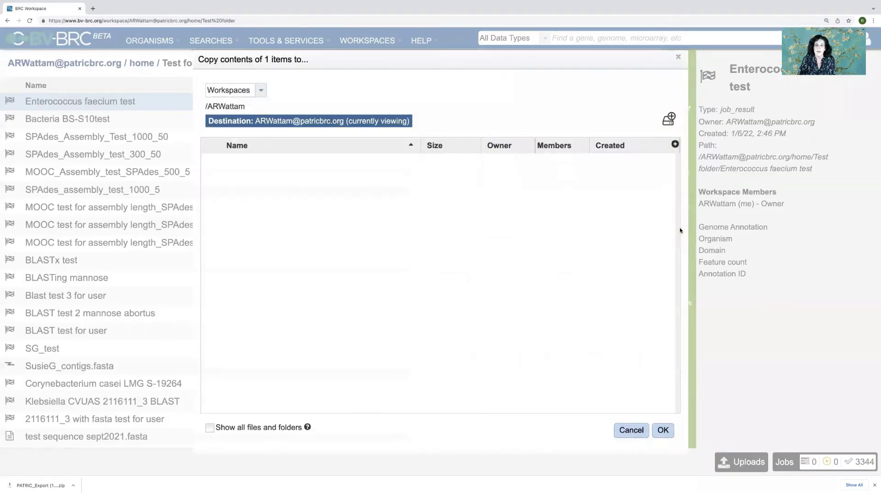
click(232, 219)
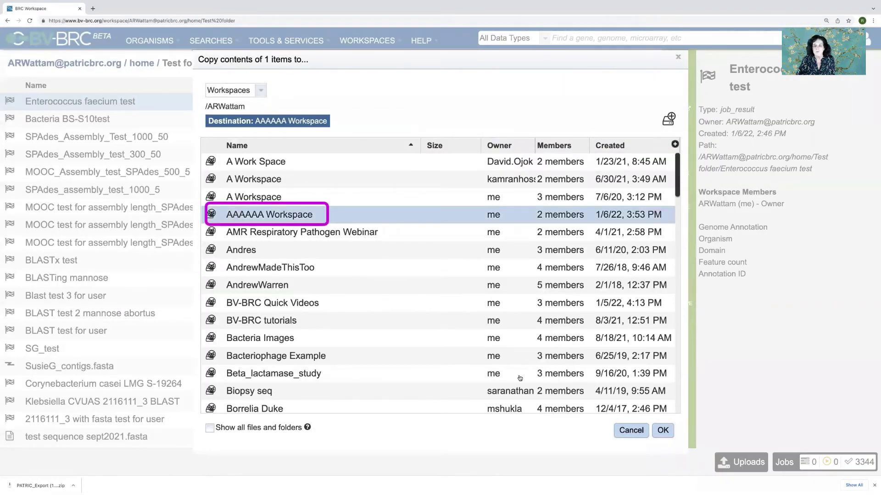
click(662, 430)
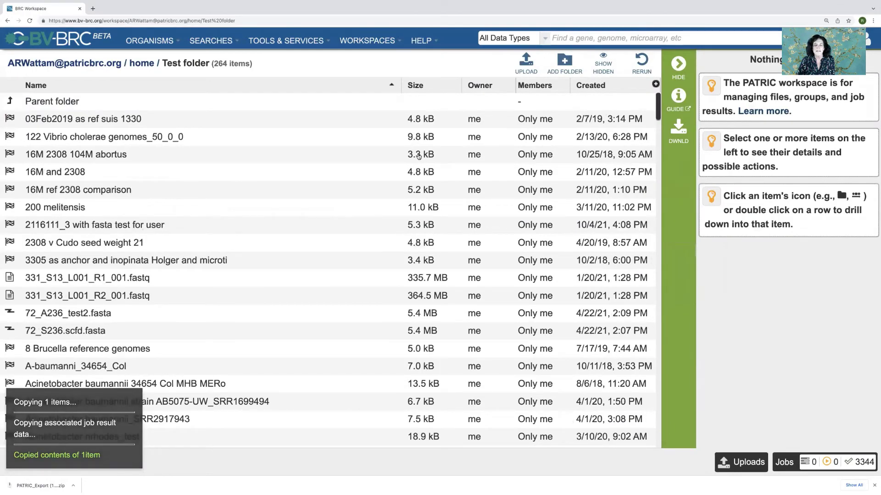
Open AAAAAA Workspace and then the copied Enterococcus faecium test result inside it
click(377, 42)
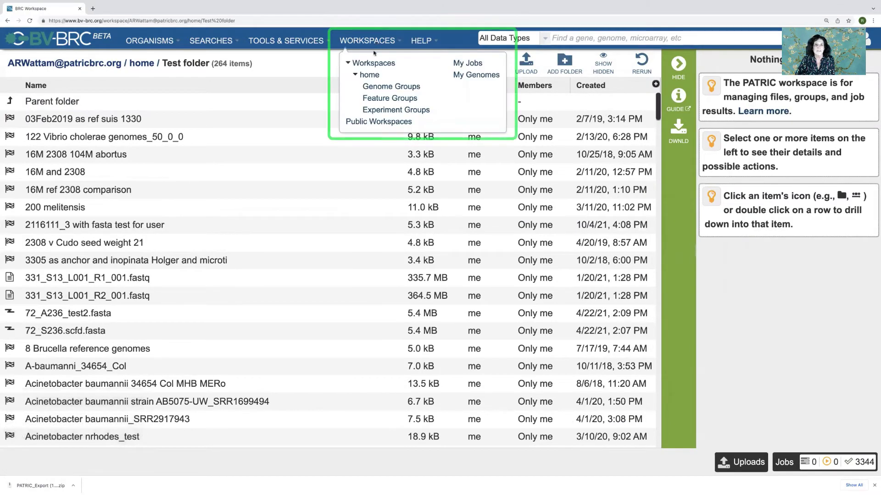
click(368, 66)
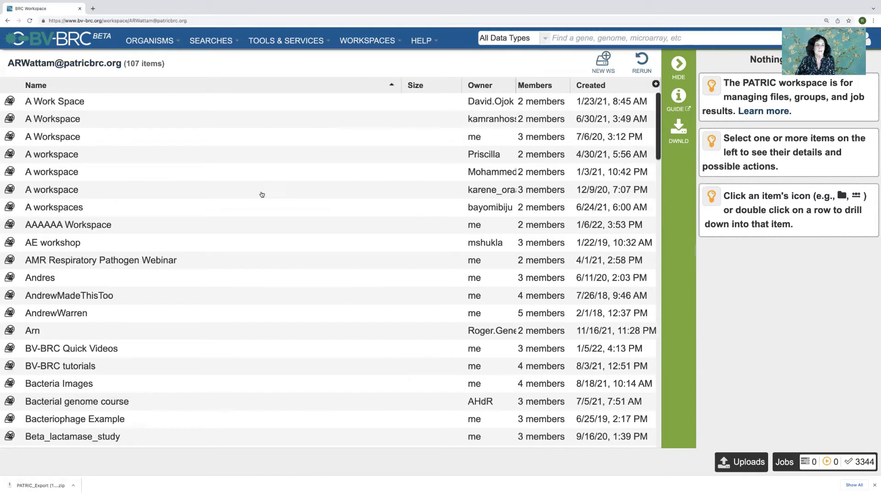
click(10, 225)
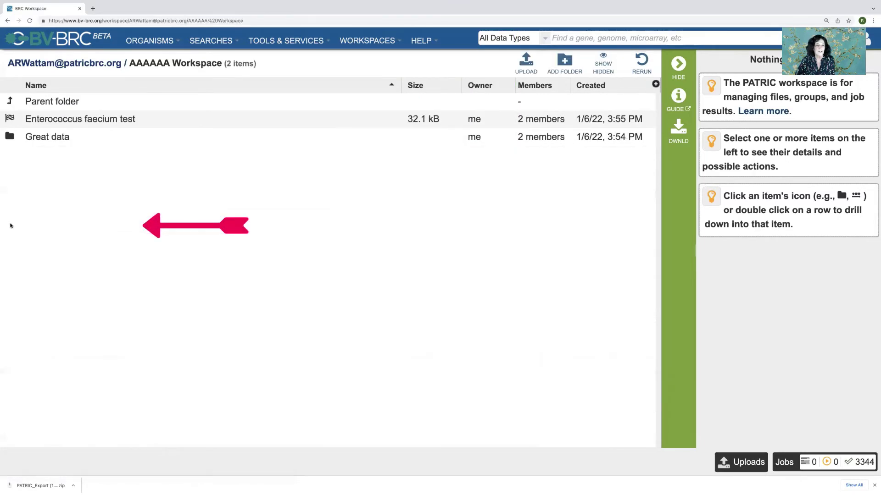
click(10, 119)
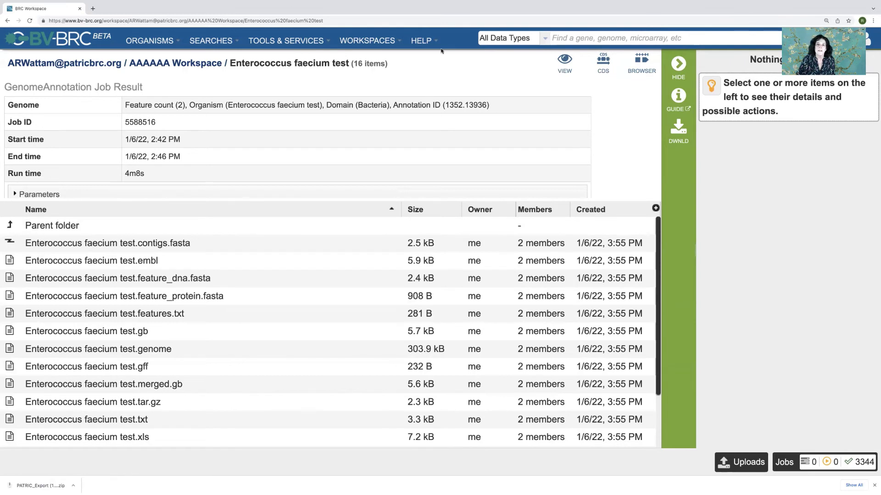
click(342, 45)
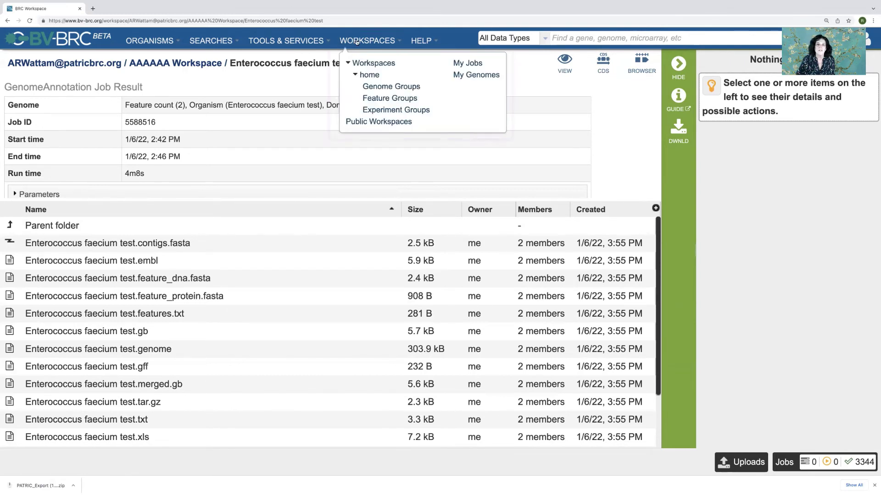
Filter My Genomes by 'Enterococcus' and bring up sharing for the Enterococcus faecium genome
click(475, 76)
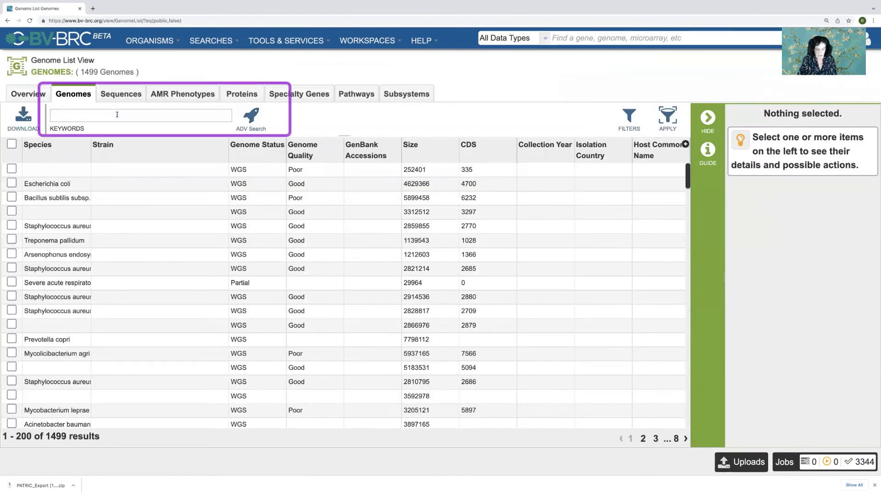
text(Enterococcus)
key(Return)
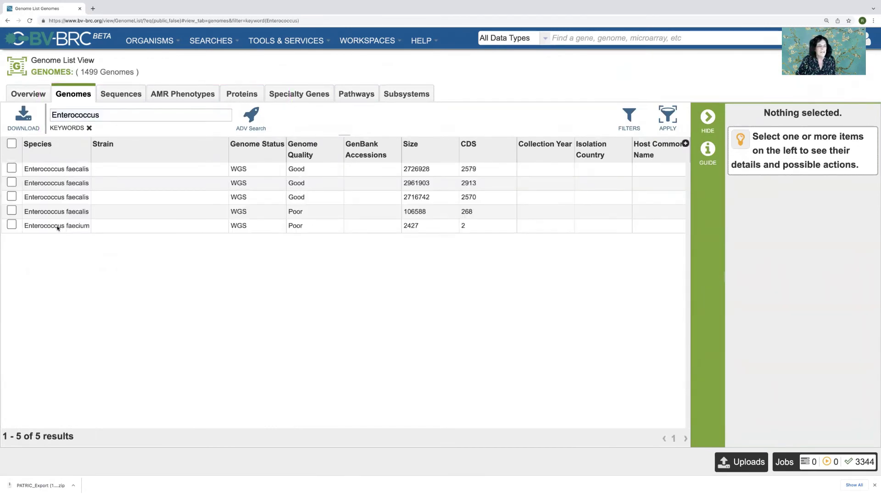
click(11, 225)
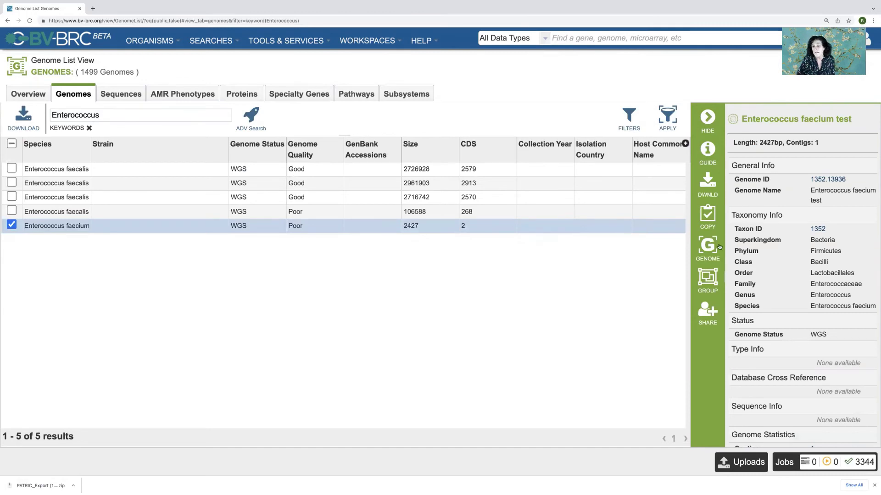
click(707, 313)
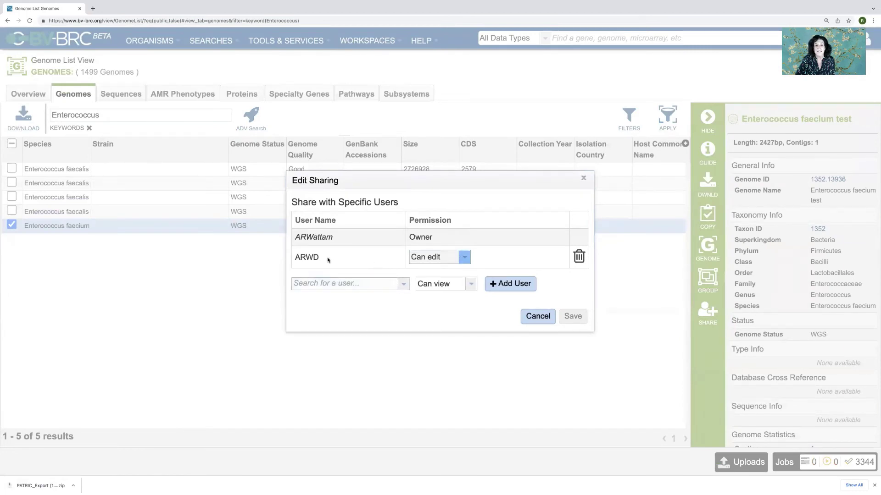
Add another user with Can view permission and save the genome's sharing
click(320, 283)
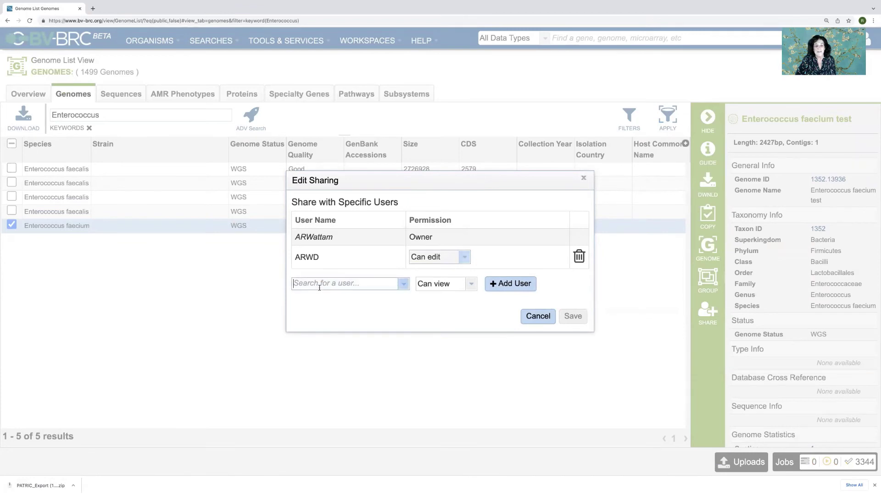
text(dickerman)
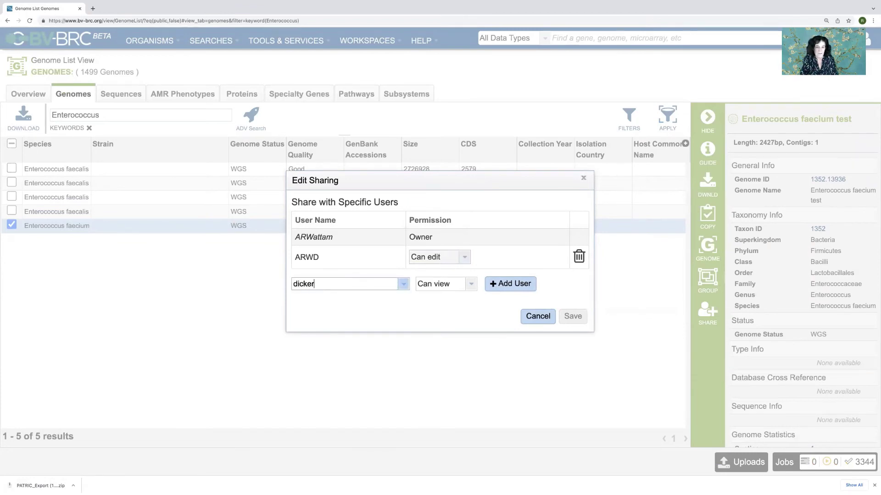
click(315, 291)
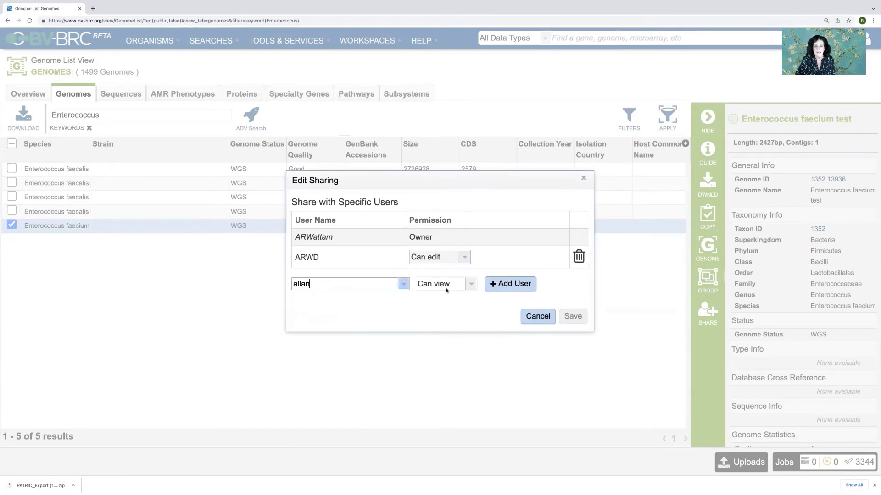
click(513, 284)
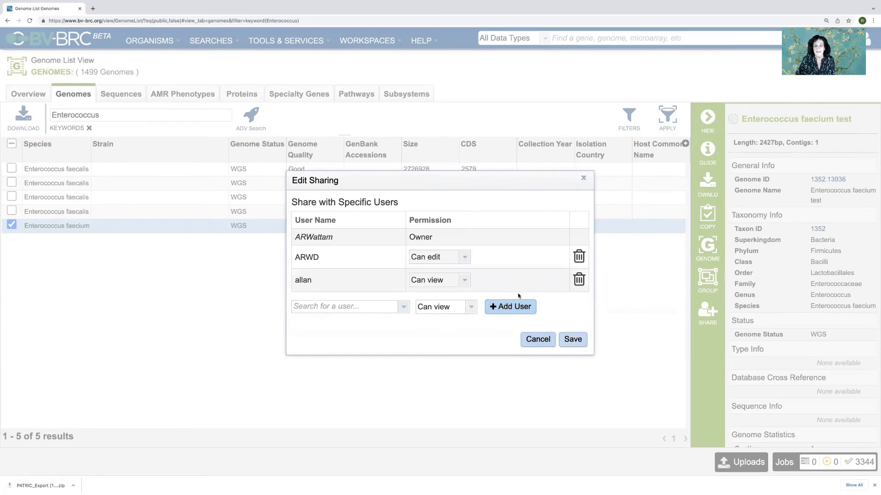
click(573, 340)
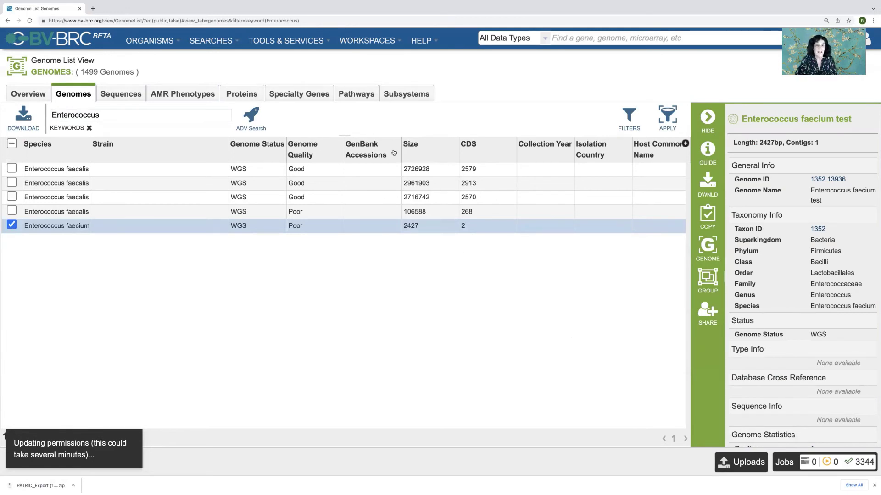
Browse the Public Workspaces list from the Workspaces menu
click(368, 41)
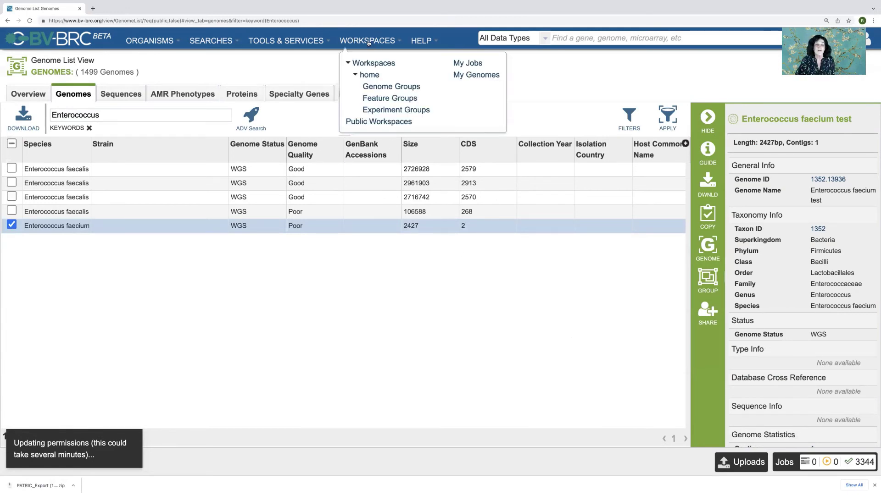
click(371, 122)
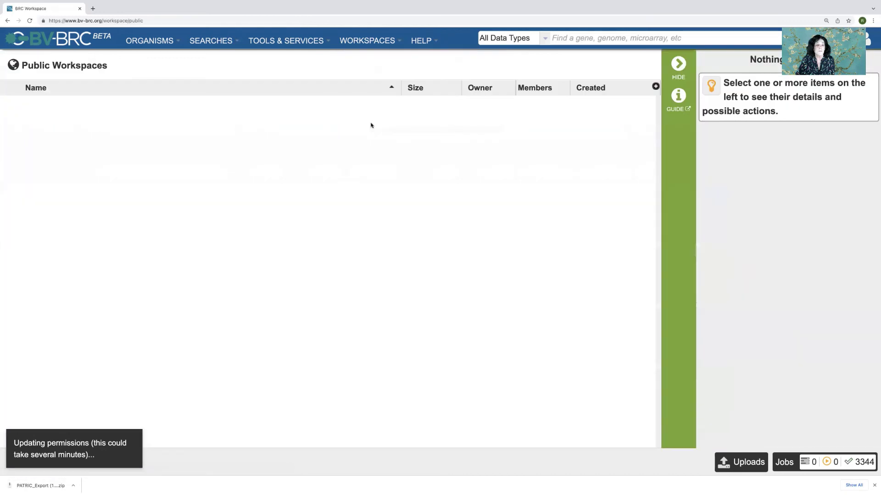
scroll(238, 225, down, 3)
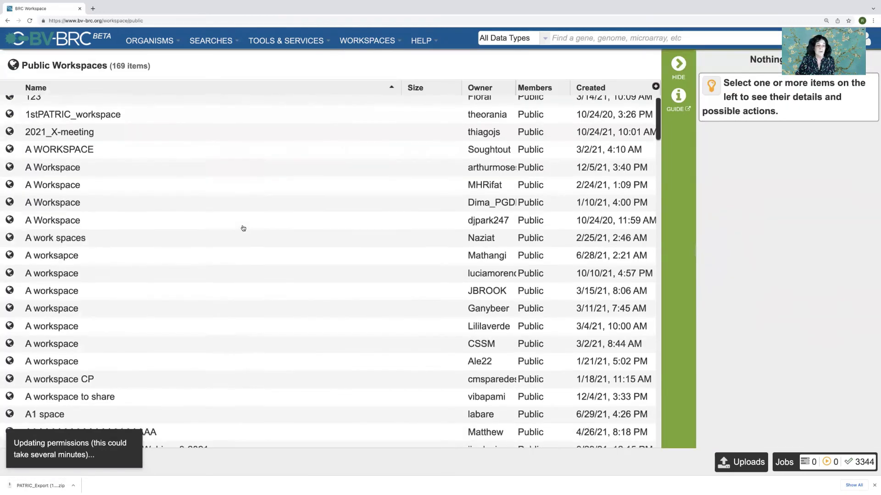
scroll(243, 229, down, 2)
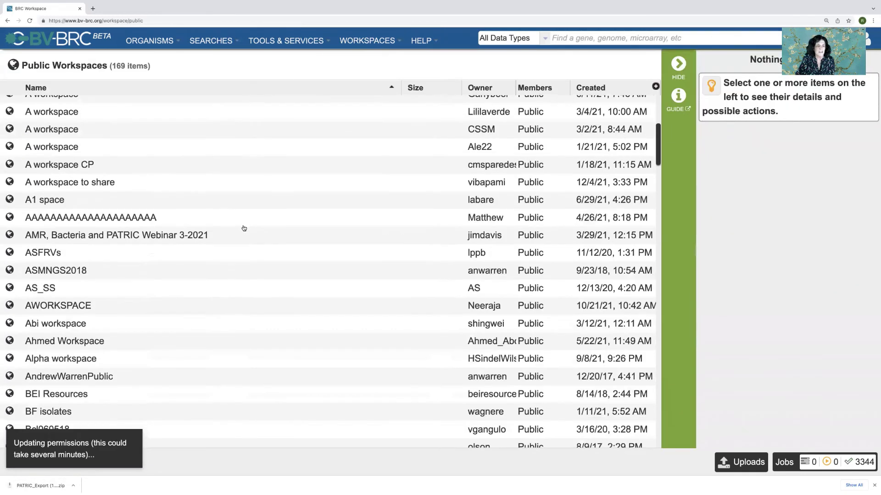
scroll(244, 228, up, 5)
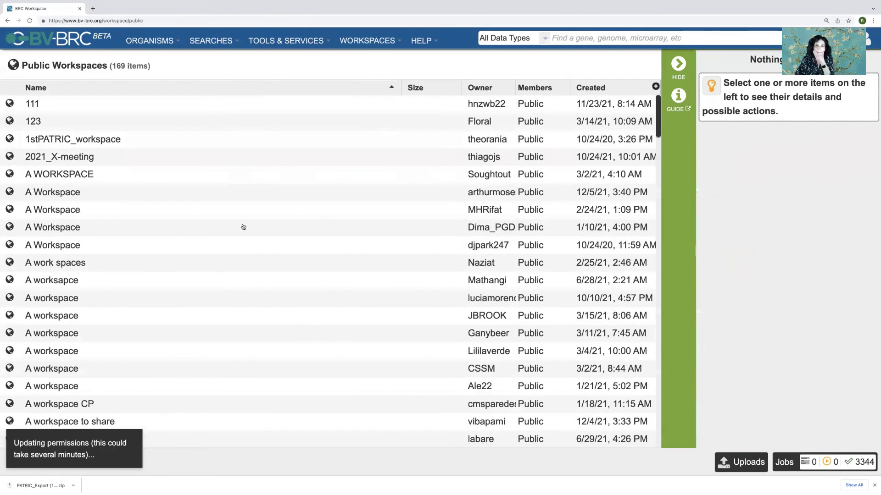
In My Workspaces, share AAAAAA Workspace as Publicly Readable
click(371, 42)
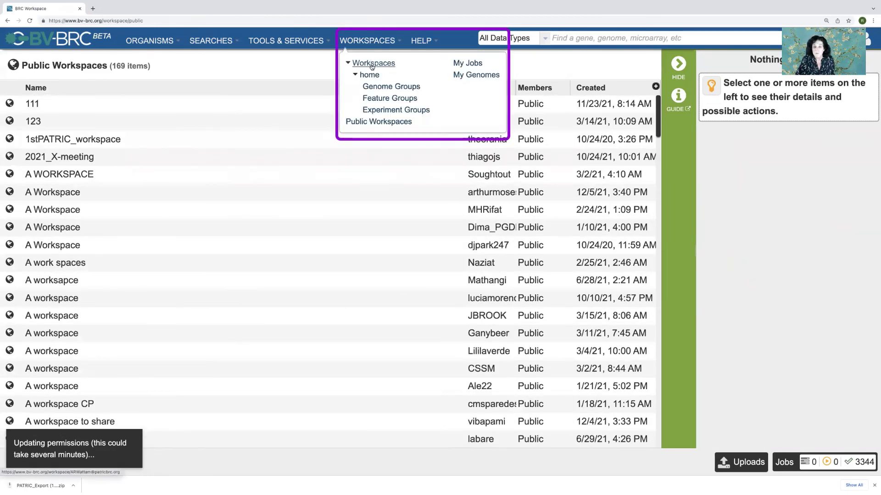
click(371, 64)
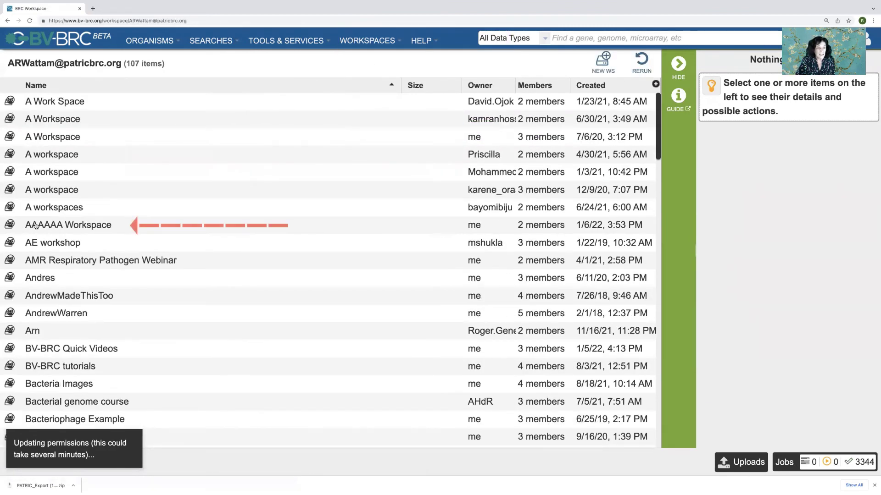
click(76, 225)
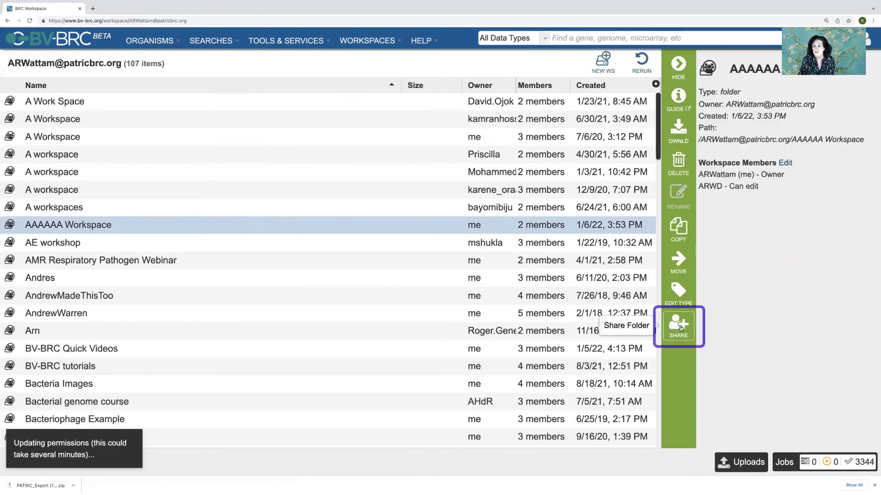
click(679, 325)
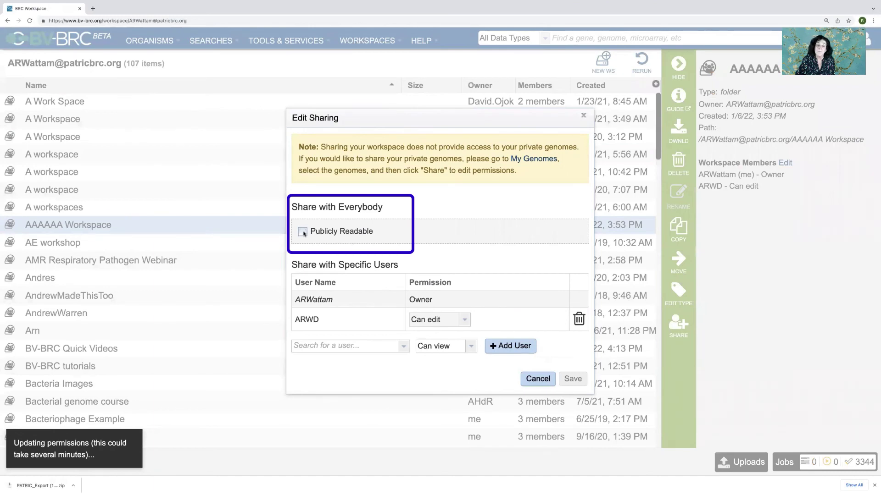
click(303, 232)
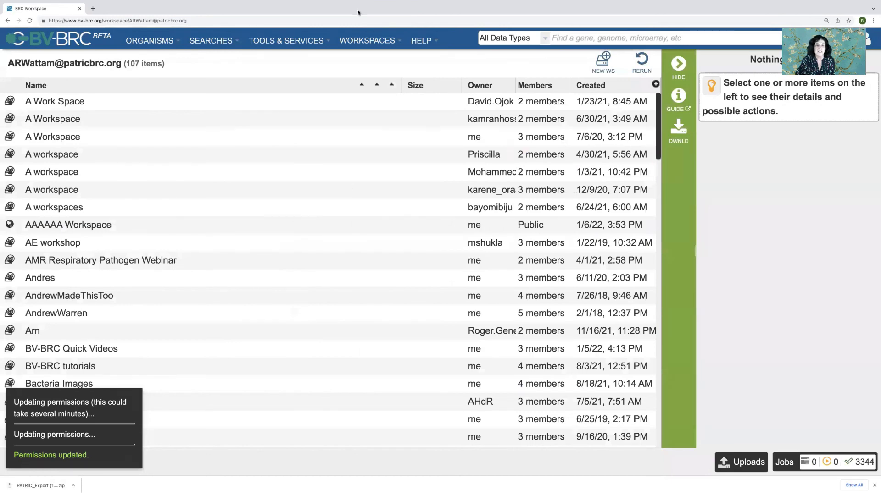
Find AAAAAA Workspace in Public Workspaces and review its sharing settings without changes
click(364, 41)
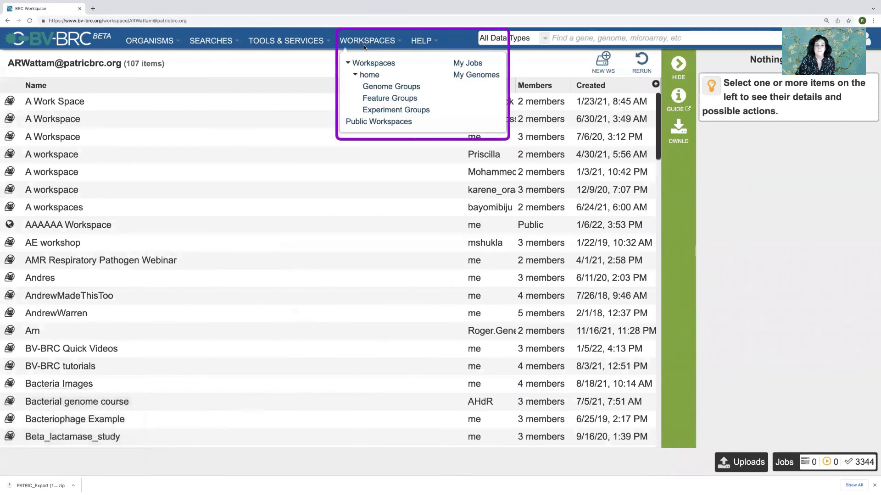
click(365, 121)
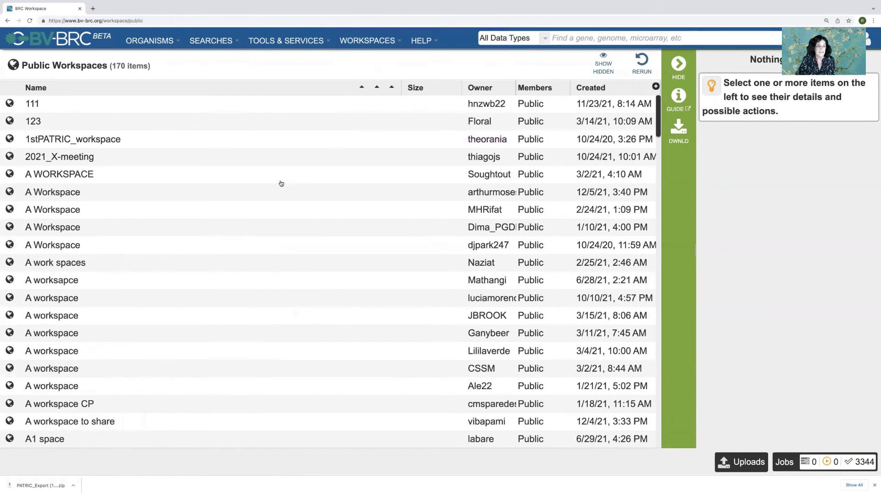
scroll(195, 238, down, 3)
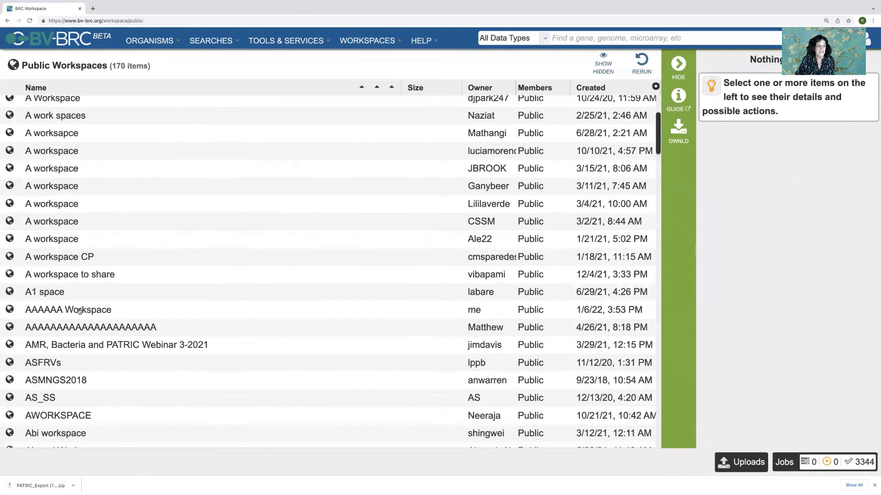
click(79, 311)
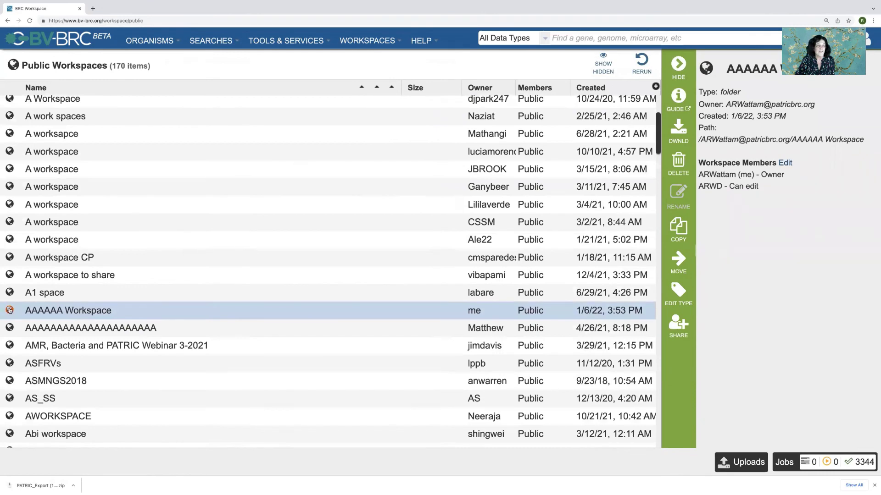
click(679, 326)
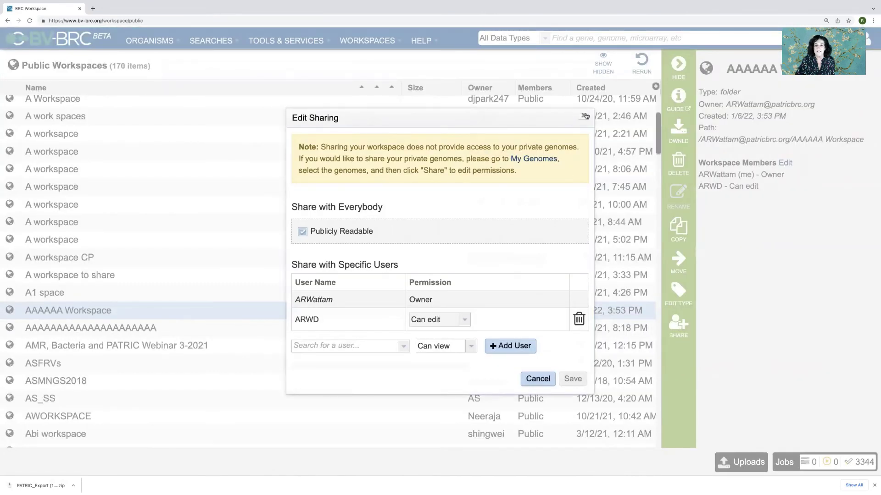
click(584, 115)
Open AAAAAA Workspace to view its contents, then return to the Public Workspaces list
double_click(9, 311)
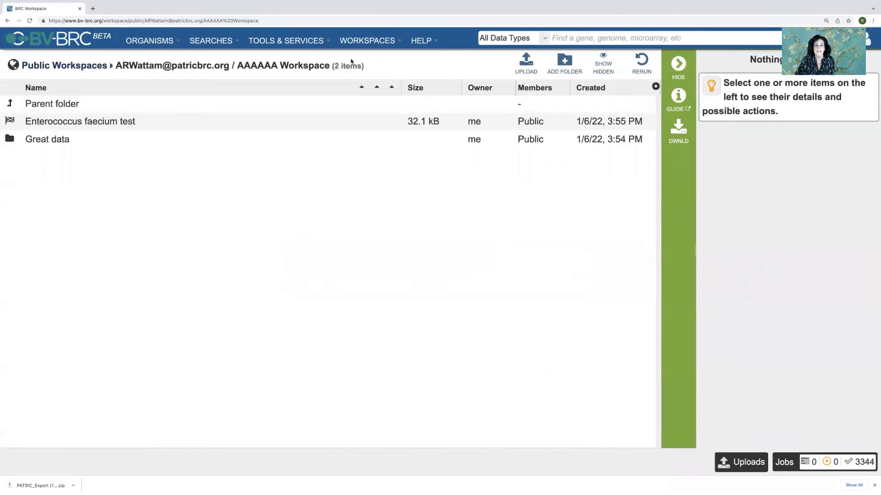
click(90, 67)
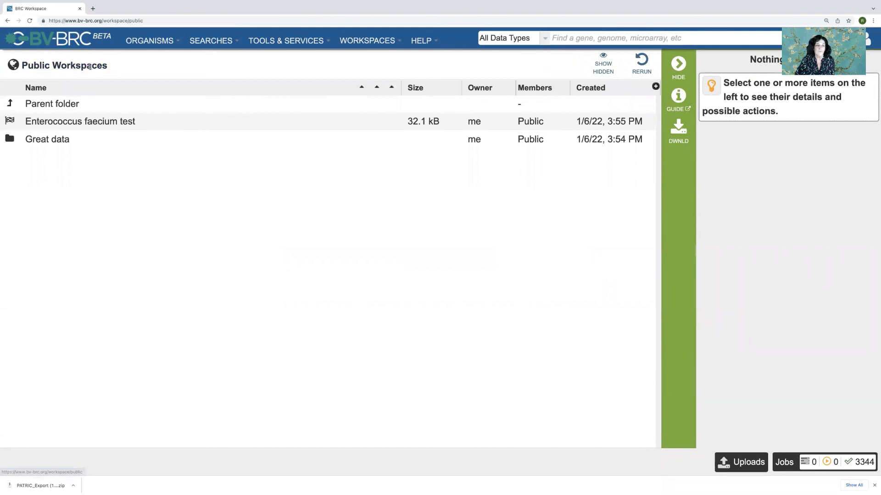
scroll(262, 271, down, 3)
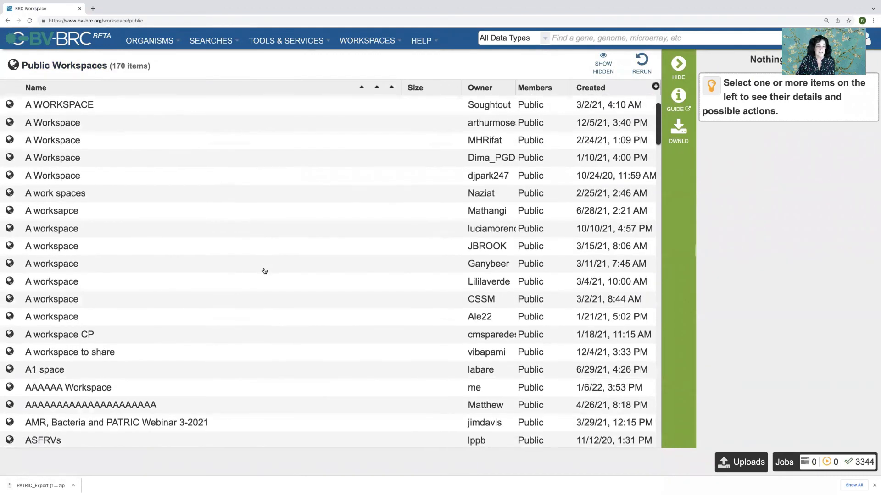
Delete AAAAAA Workspace and confirm removal of its contents
click(168, 321)
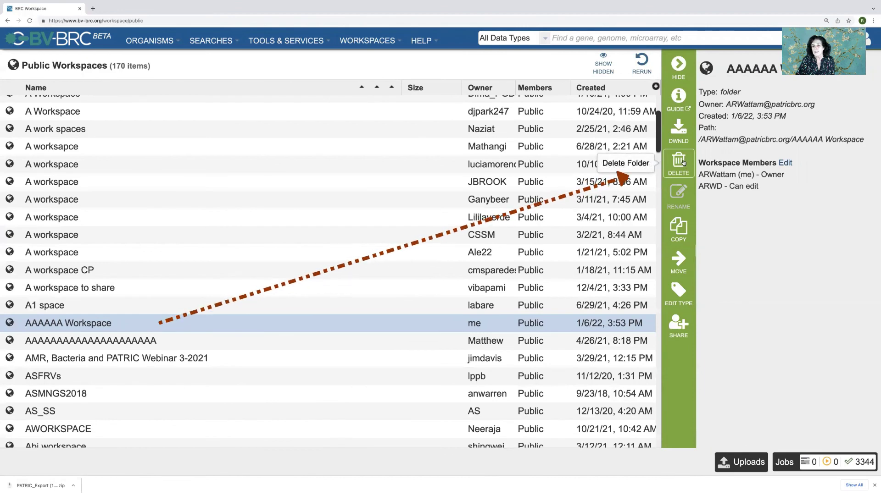
click(683, 162)
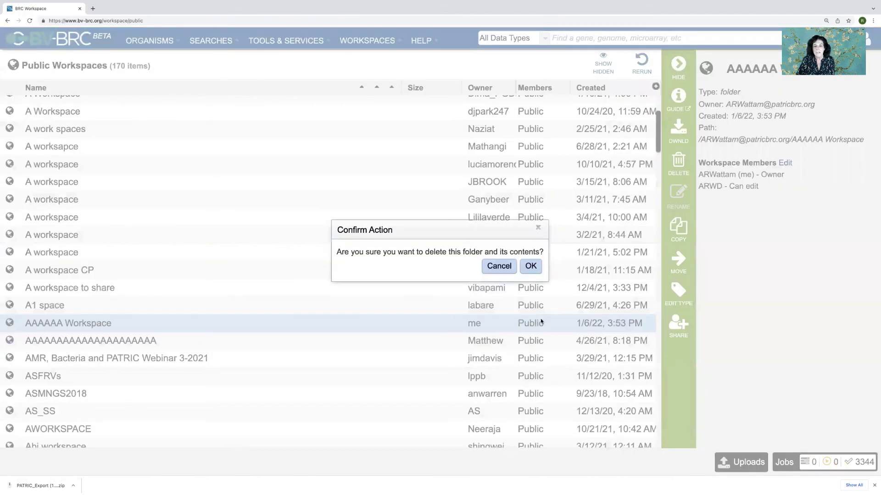
click(532, 267)
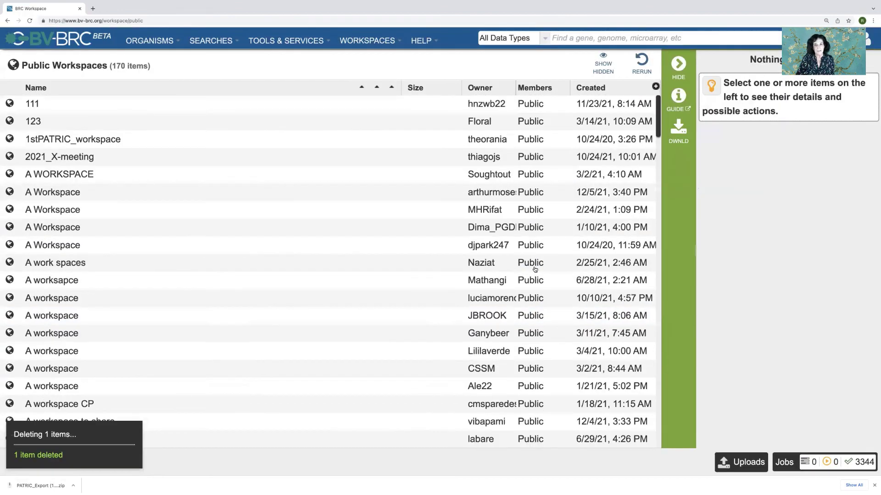